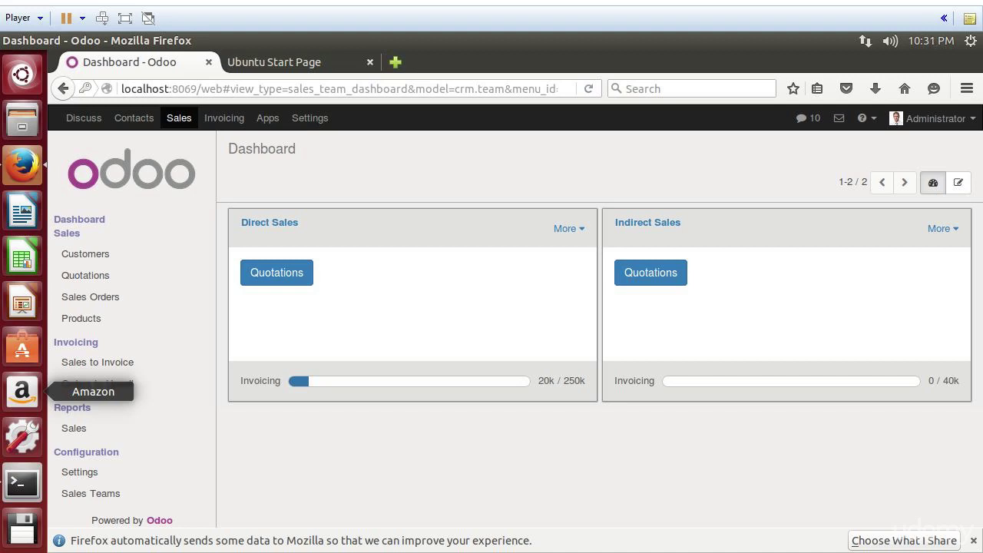
Step: Open sales order Test/001 for China Export from the Sales Orders list
{"action": "left_click", "coordinate": [100, 299]}
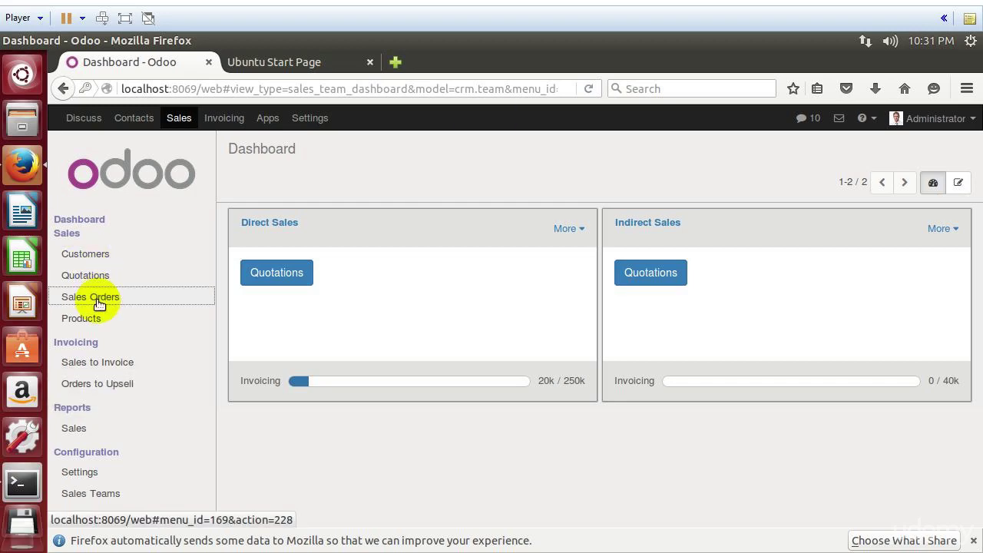
{"action": "left_click", "coordinate": [408, 240]}
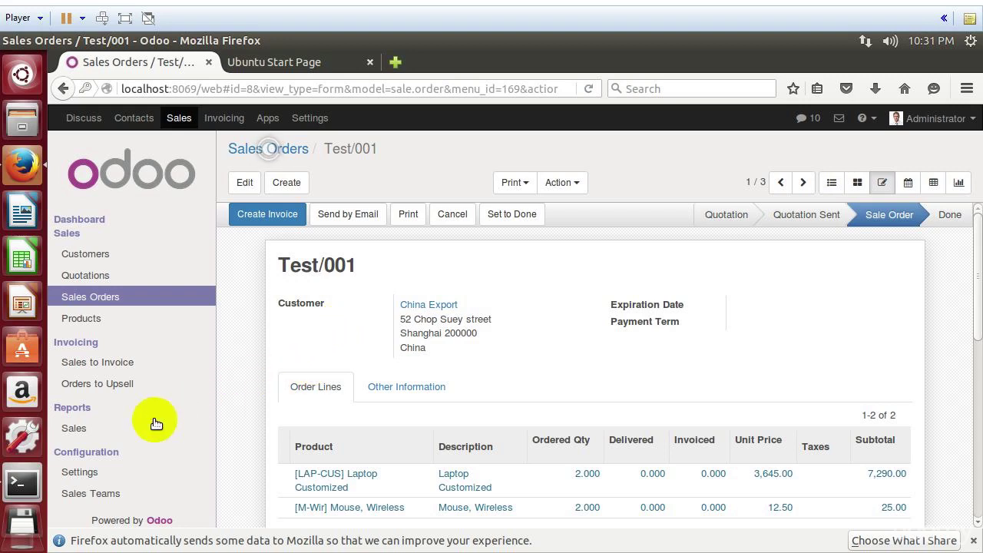
Step: Stop the running Odoo server with Ctrl+C and view the Odoo product catalogue
{"action": "left_click", "coordinate": [28, 486]}
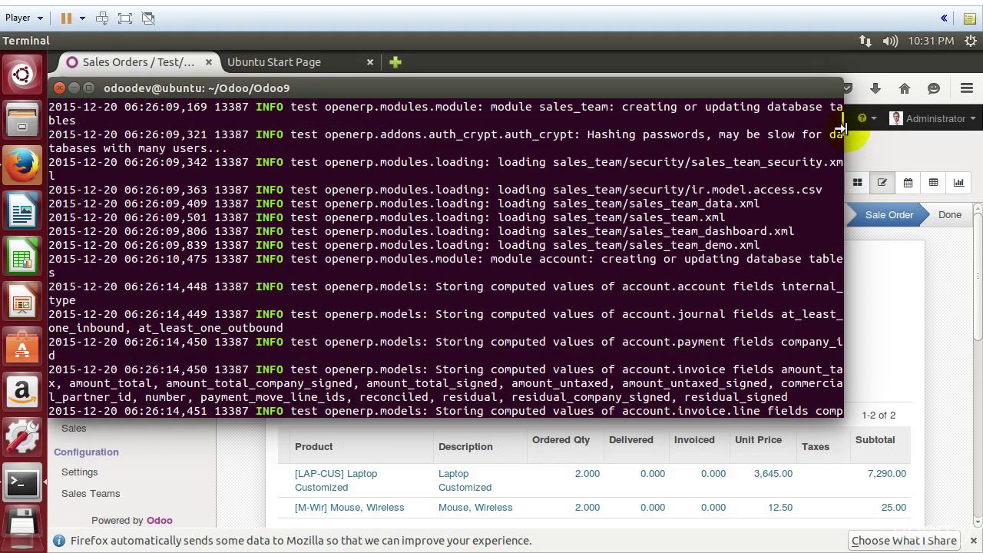
{"action": "left_click_drag", "start_coordinate": [857, 135], "coordinate": [878, 349]}
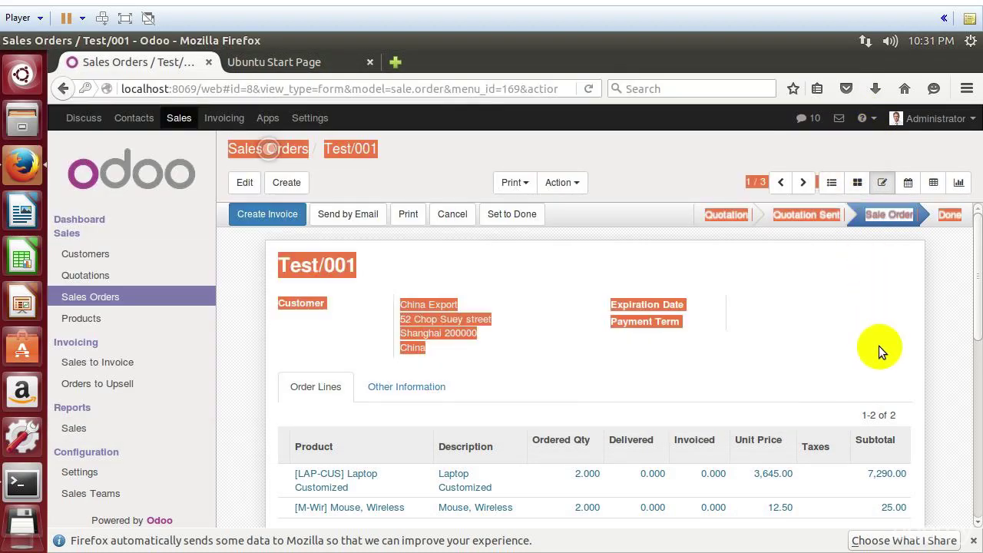
{"action": "key", "text": "alt+Tab"}
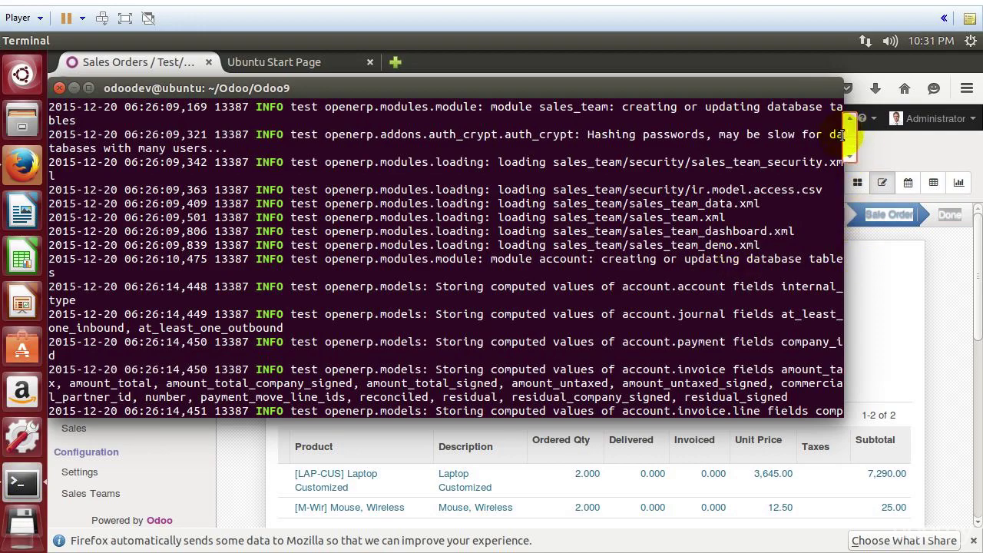
{"action": "left_click_drag", "start_coordinate": [845, 149], "coordinate": [851, 437]}
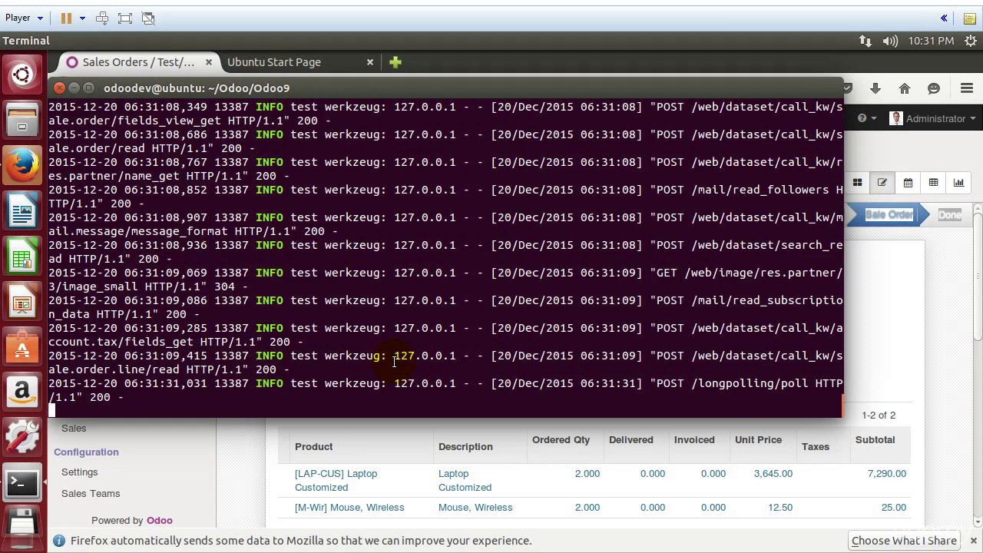
{"action": "key", "text": "ctrl+c"}
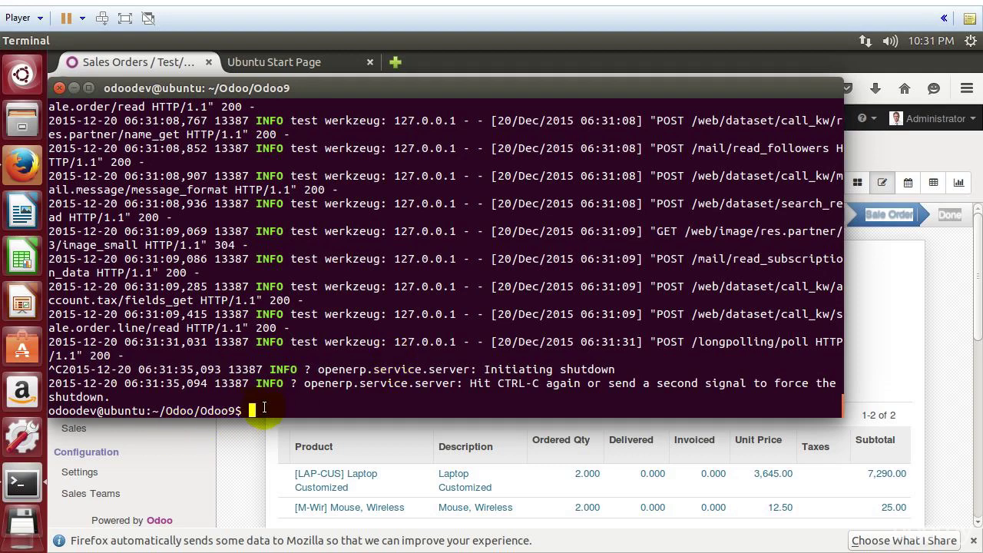
{"action": "left_click", "coordinate": [252, 455]}
{"action": "left_click", "coordinate": [82, 318]}
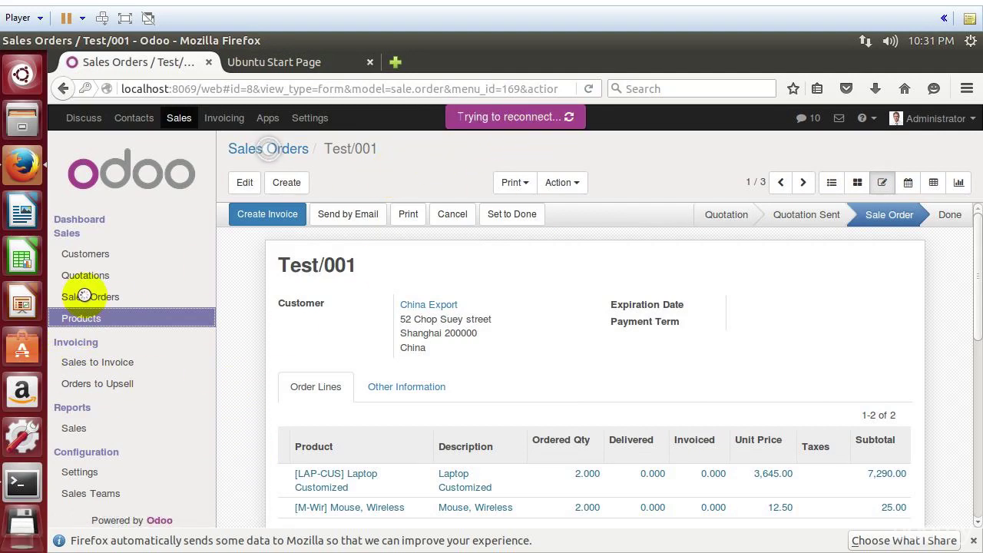
Step: Restart the Odoo server in the terminal by running ./odoo.py
{"action": "left_click", "coordinate": [15, 485]}
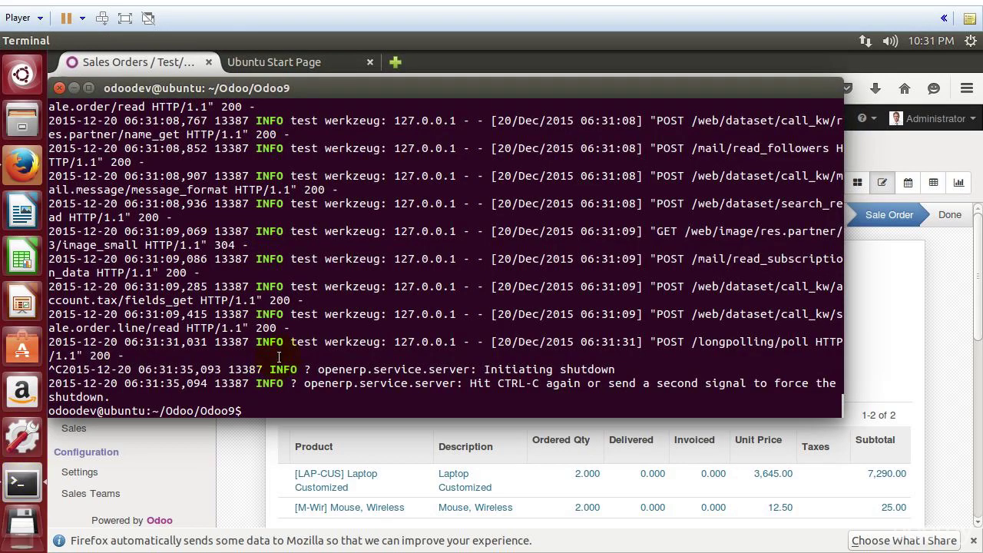
{"action": "type", "text": "./odoo.py"}
{"action": "key", "text": "Return"}
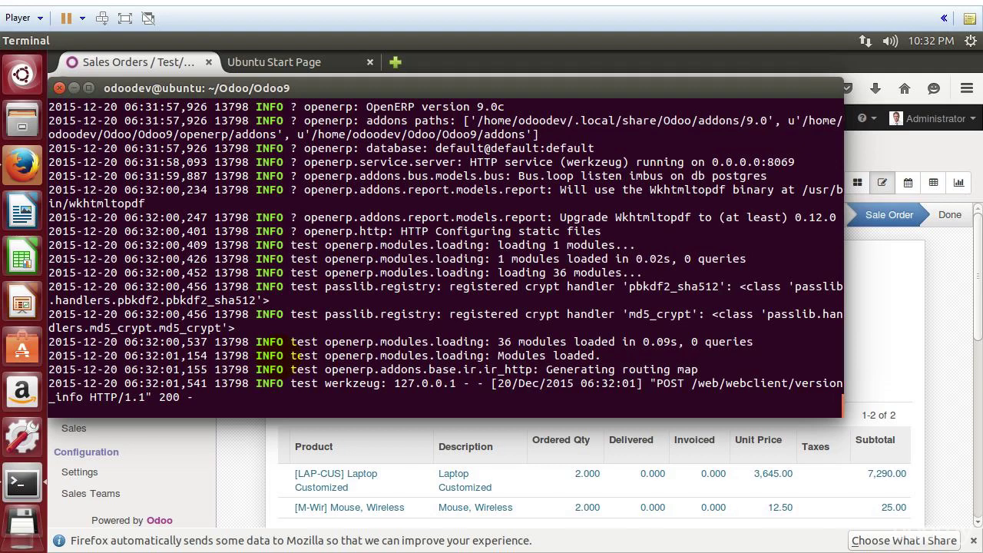
Step: Browse the Sales Orders list and the product catalogue in Odoo
{"action": "left_click", "coordinate": [268, 449]}
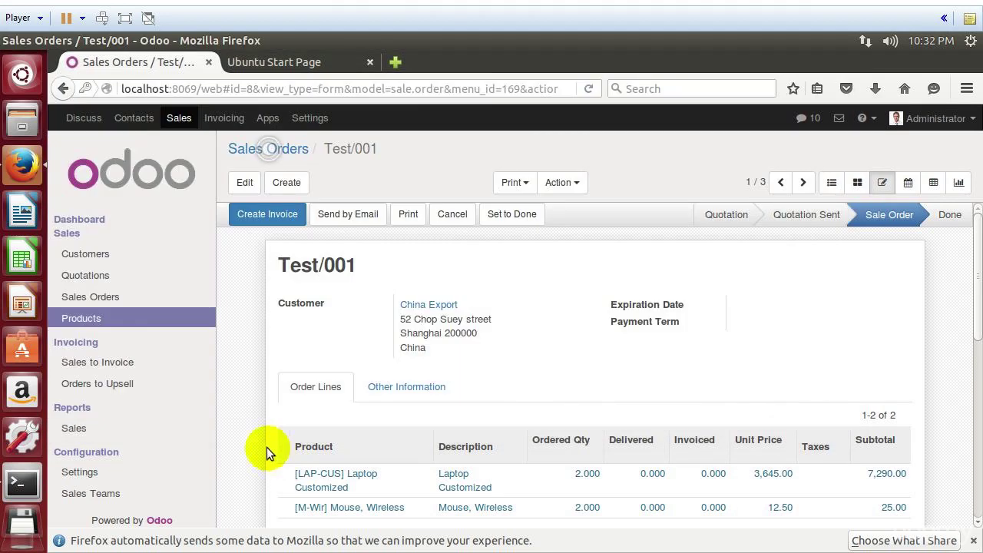
{"action": "left_click", "coordinate": [101, 299]}
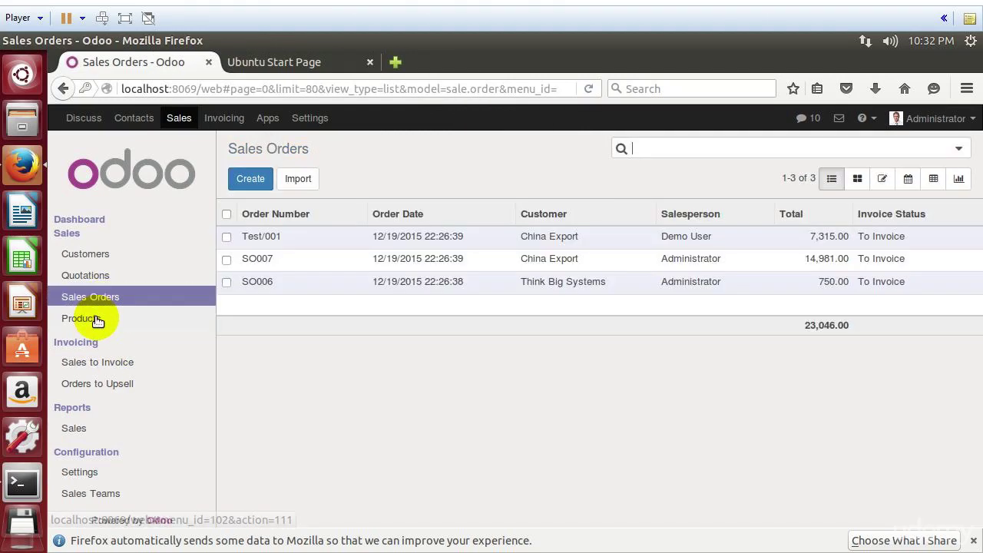
{"action": "left_click", "coordinate": [91, 320]}
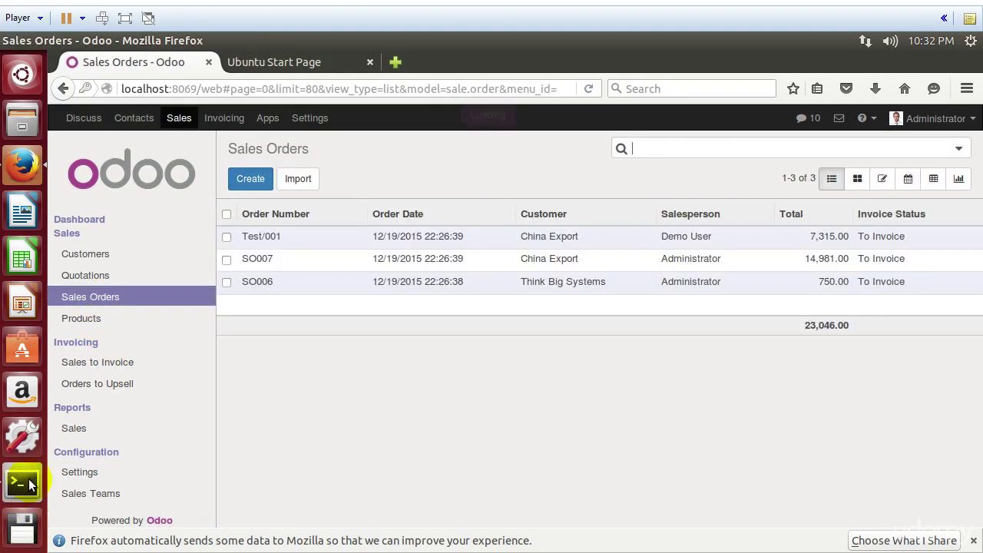
Step: Force-stop the Odoo server with repeated Ctrl+C and relaunch it with ./odoo.py
{"action": "left_click", "coordinate": [23, 480]}
{"action": "key", "text": "ctrl+c"}
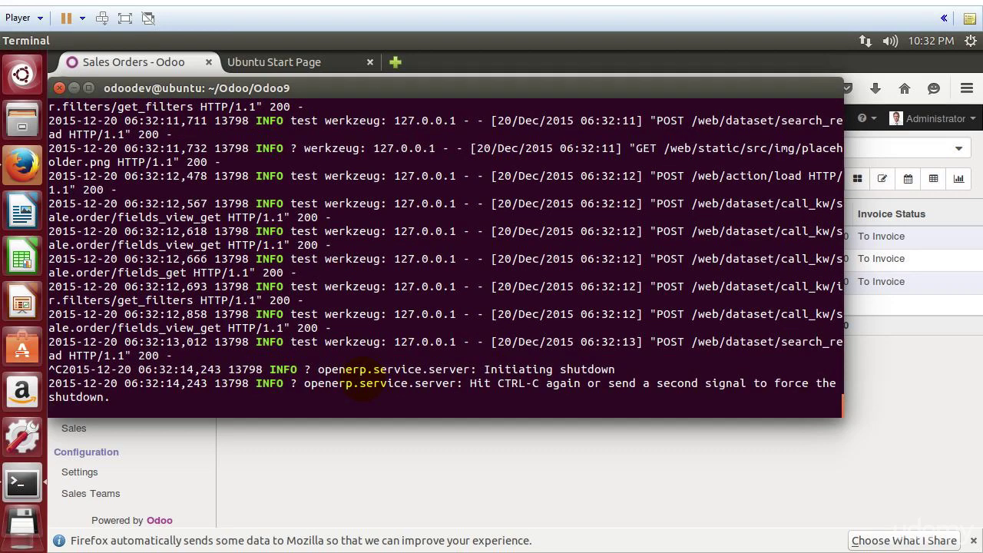
{"action": "type", "text": "c"}
{"action": "key", "text": "Insert"}
{"action": "key", "text": "ctrl+c"}
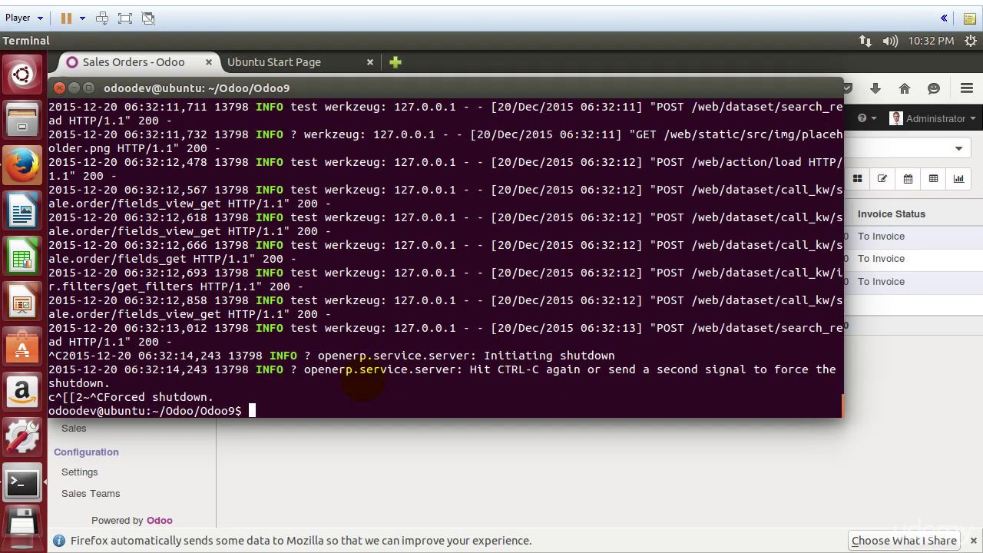
{"action": "type", "text": "./odoo.py"}
{"action": "key", "text": "Return"}
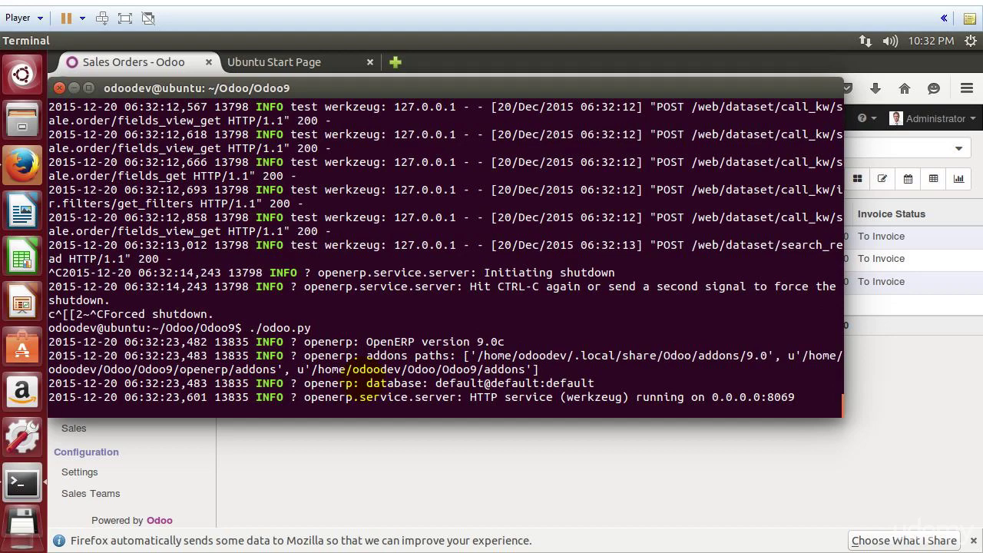
Step: Stop the server again and relaunch it, correcting the mistyped command to ./odoo.py
{"action": "left_click", "coordinate": [617, 491]}
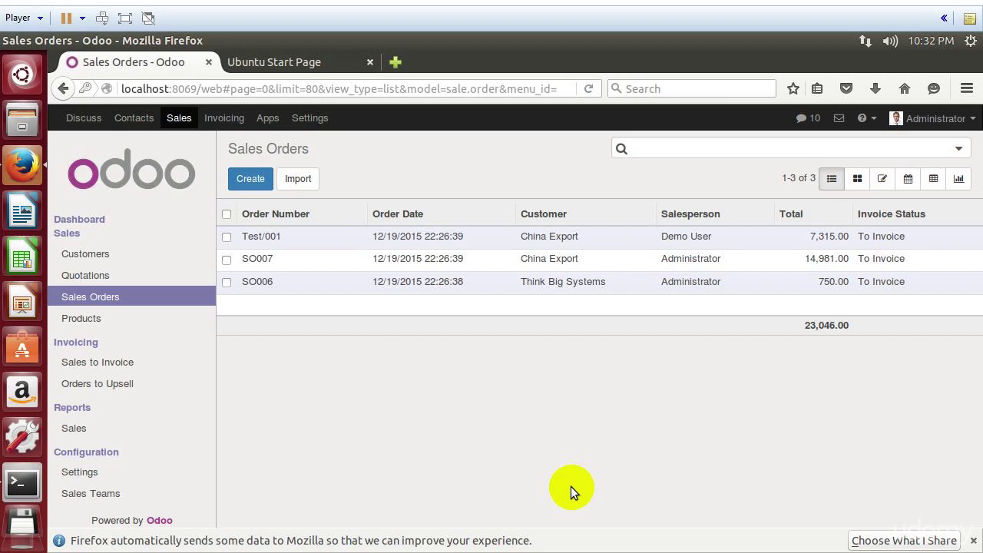
{"action": "left_click", "coordinate": [22, 482]}
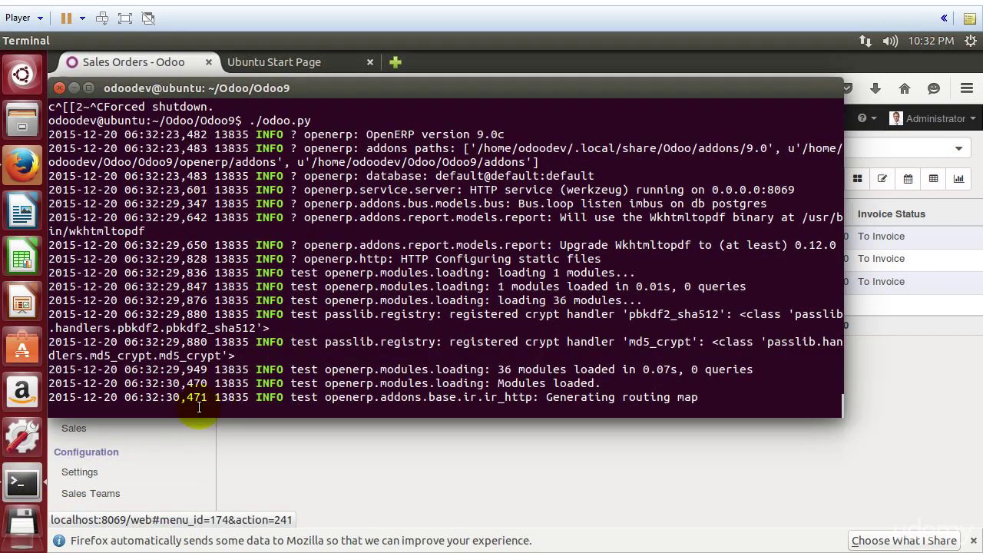
{"action": "key", "text": "ctrl+c"}
{"action": "key", "text": "ctrl+c"}
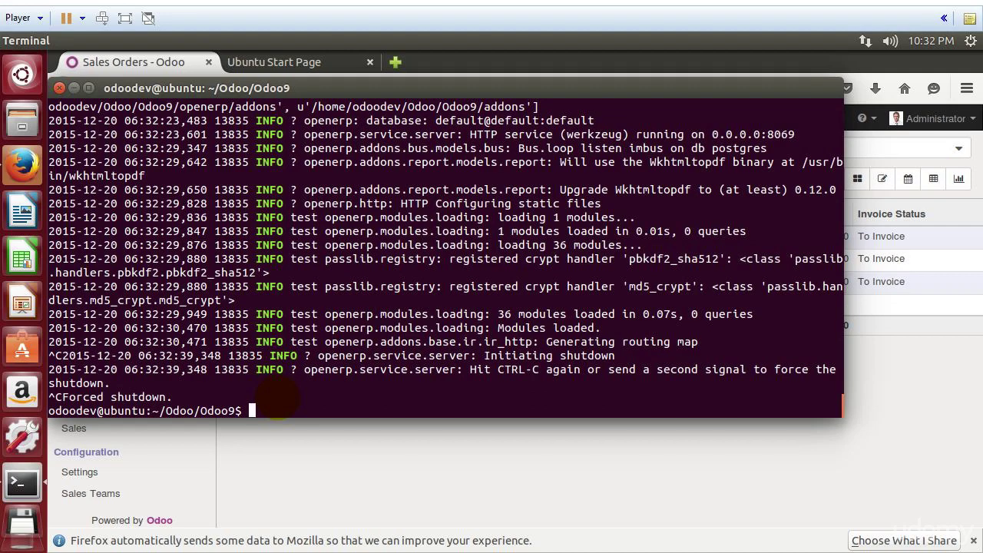
{"action": "type", "text": "./odoo9"}
{"action": "key", "text": "Return"}
{"action": "type", "text": "."}
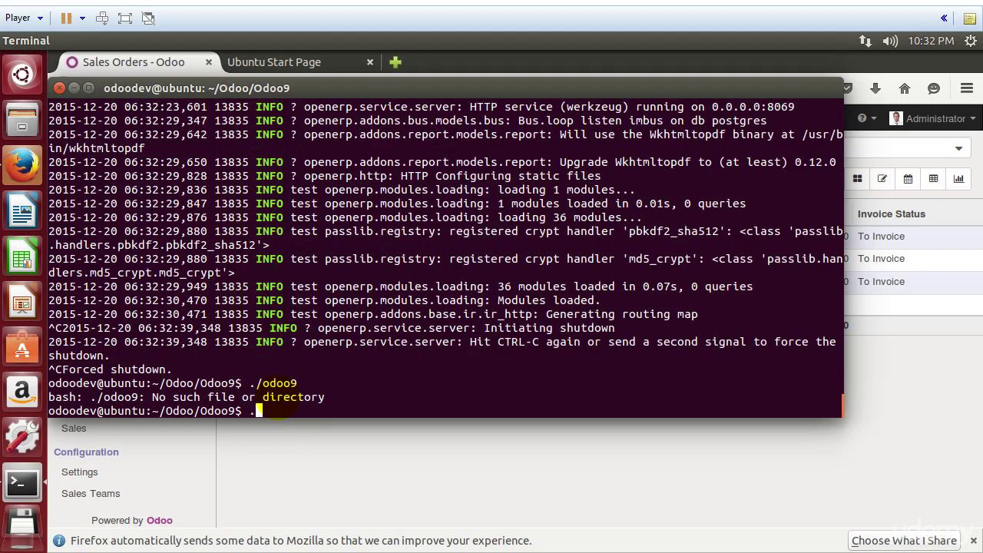
{"action": "type", "text": "/odoo/"}
{"action": "type", "text": "py"}
{"action": "key", "text": "BackSpace"}
{"action": "key", "text": "BackSpace"}
{"action": "key", "text": "BackSpace"}
{"action": "type", "text": ".py"}
{"action": "key", "text": "Return"}
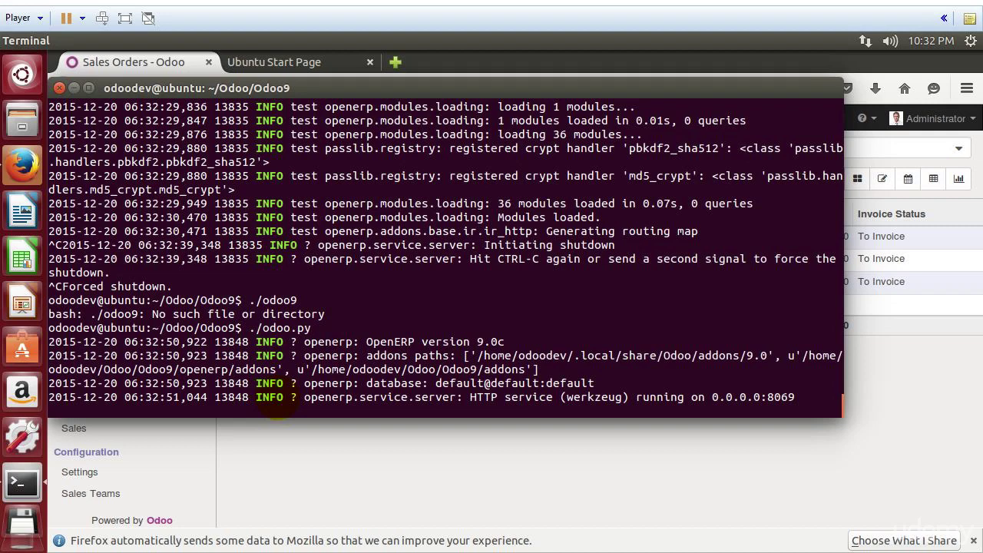
Step: Log the Administrator out of Odoo from the account dropdown
{"action": "left_click", "coordinate": [565, 492]}
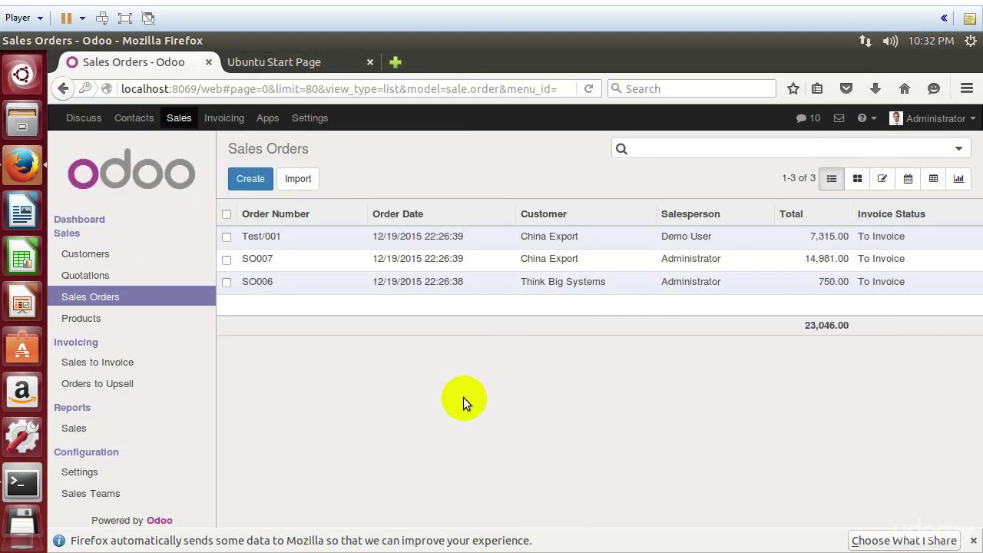
{"action": "left_click", "coordinate": [933, 118]}
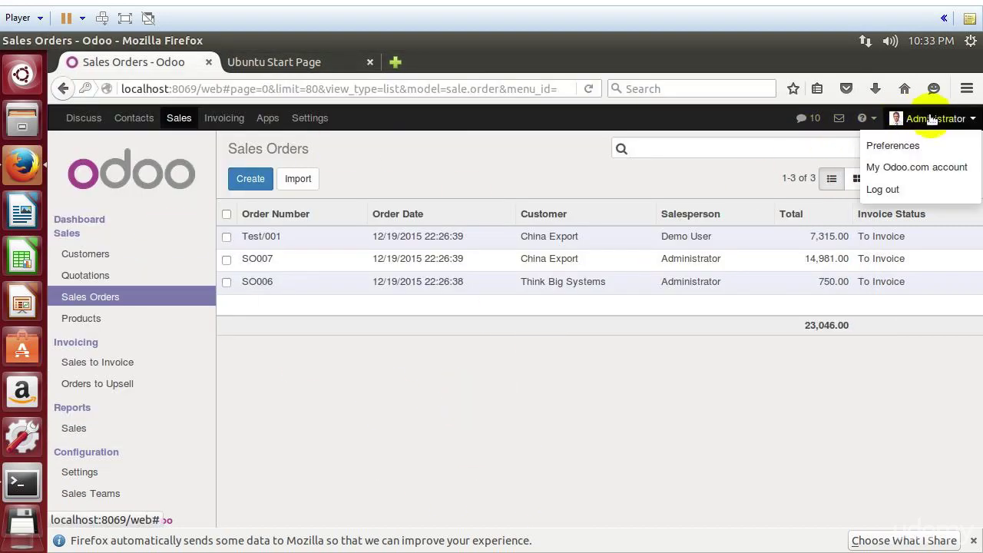
{"action": "left_click", "coordinate": [885, 192]}
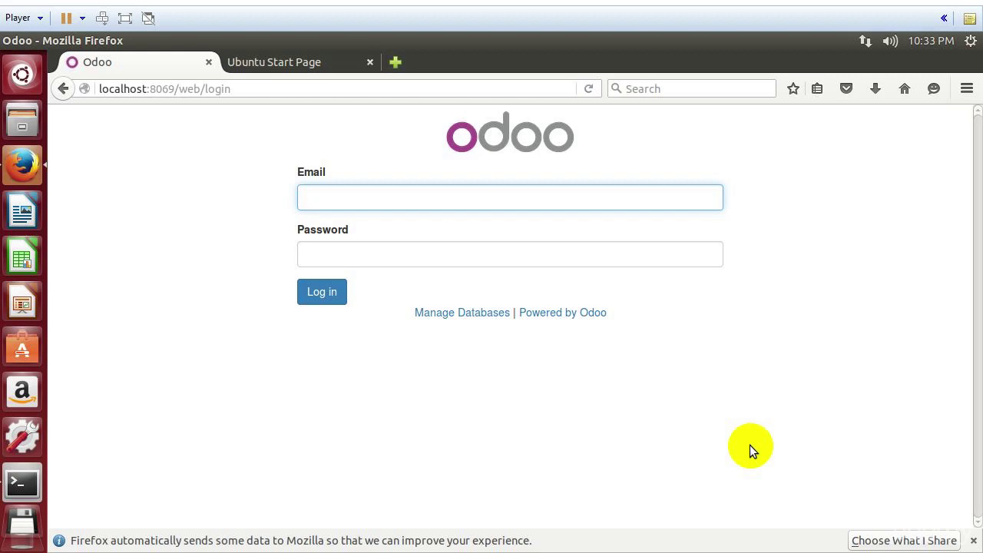
Step: Load odooclass.com in the second tab and open the Odoo 9 - Essentials Video page
{"action": "left_click", "coordinate": [294, 65]}
{"action": "left_click", "coordinate": [290, 88]}
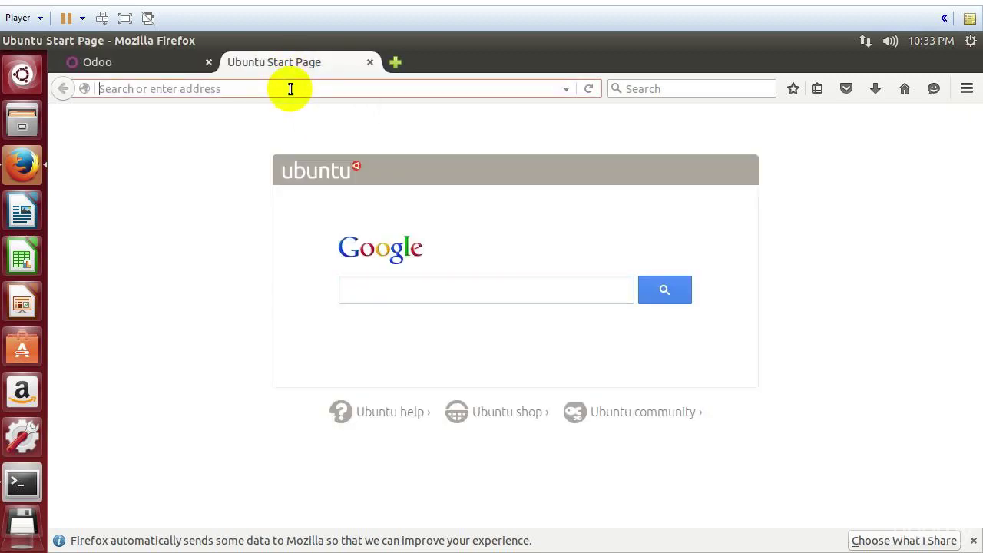
{"action": "type", "text": "odooclass.com"}
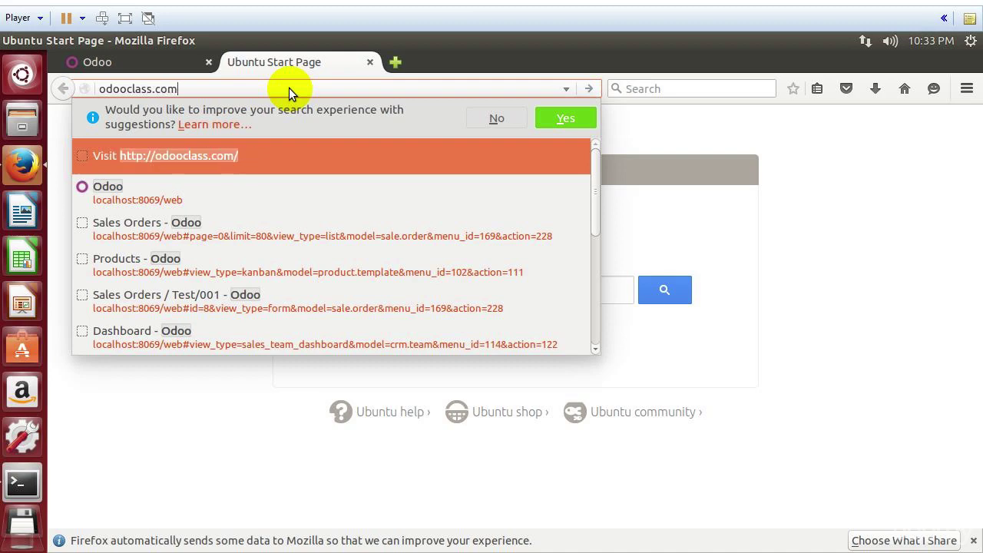
{"action": "key", "text": "Return"}
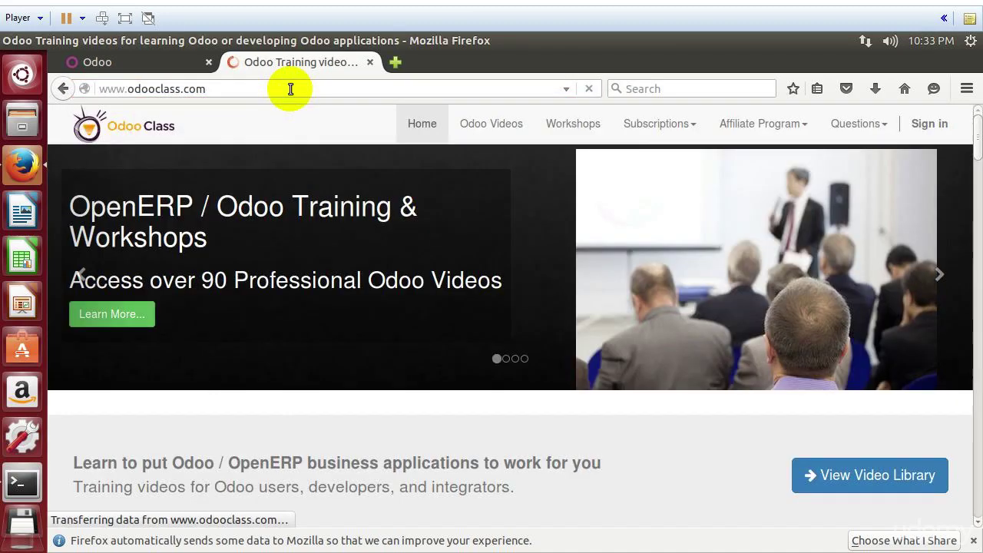
{"action": "left_click", "coordinate": [492, 126]}
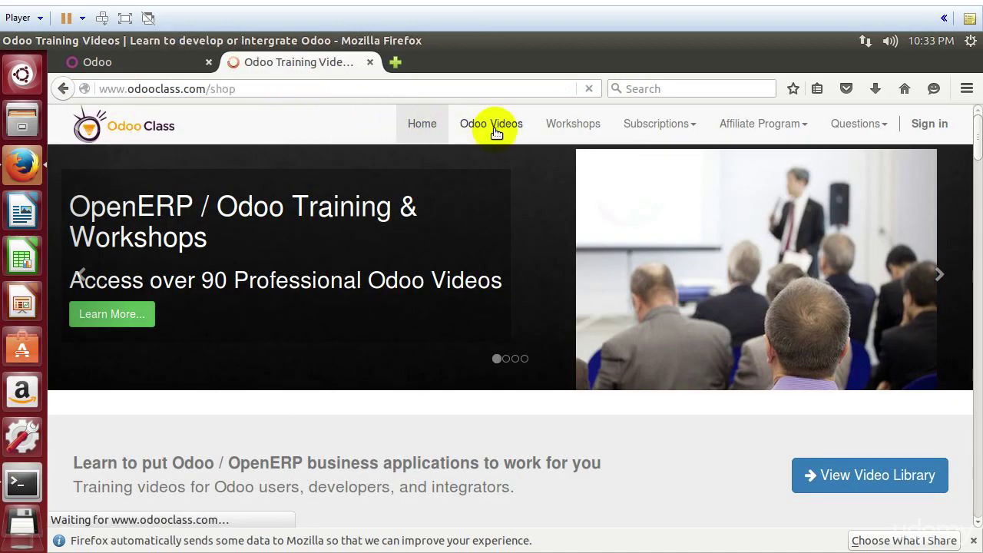
{"action": "scroll", "coordinate": [395, 333], "scroll_direction": "down", "scroll_amount": 3}
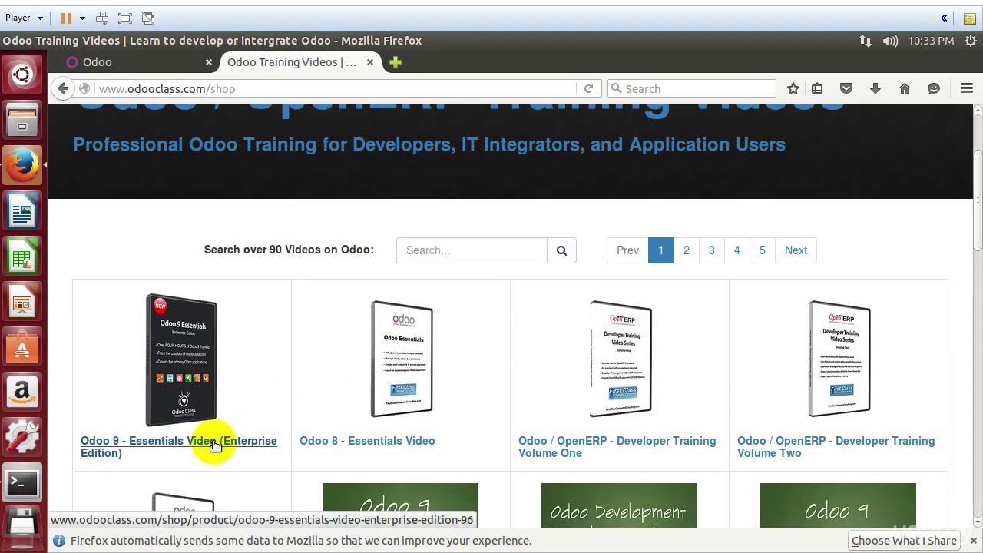
{"action": "left_click", "coordinate": [215, 446]}
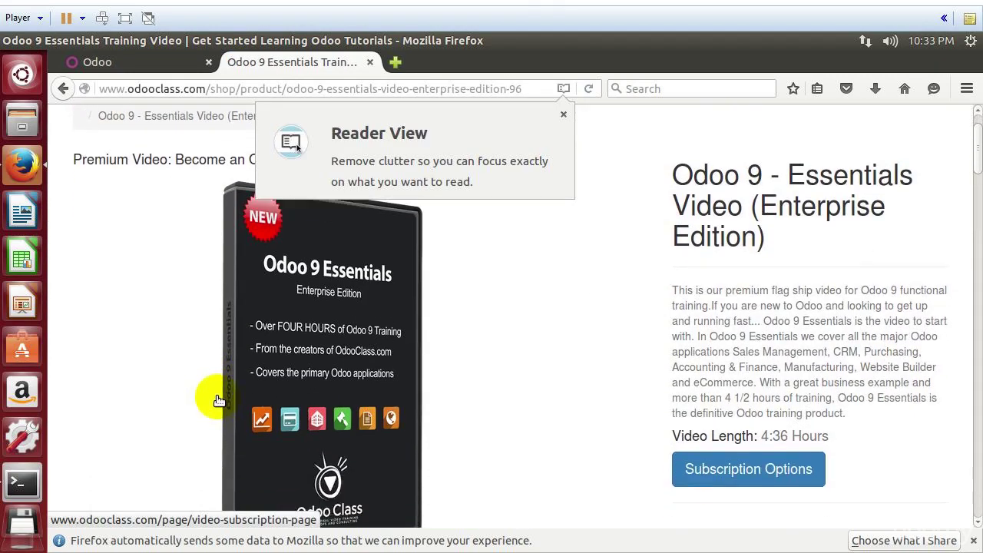
Step: View the video's Subscription Options, go back to the product page, then check the login tab
{"action": "left_click", "coordinate": [468, 351]}
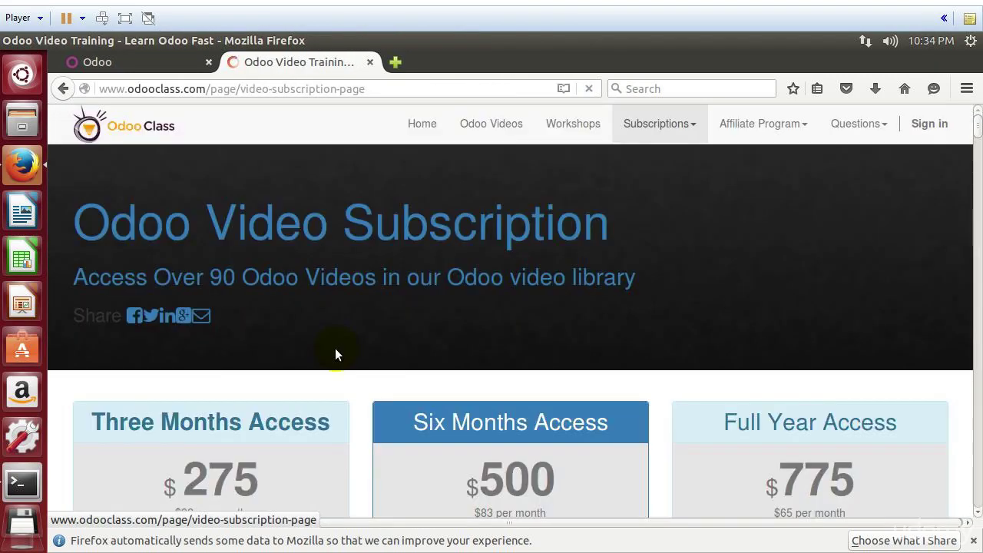
{"action": "left_click", "coordinate": [62, 89]}
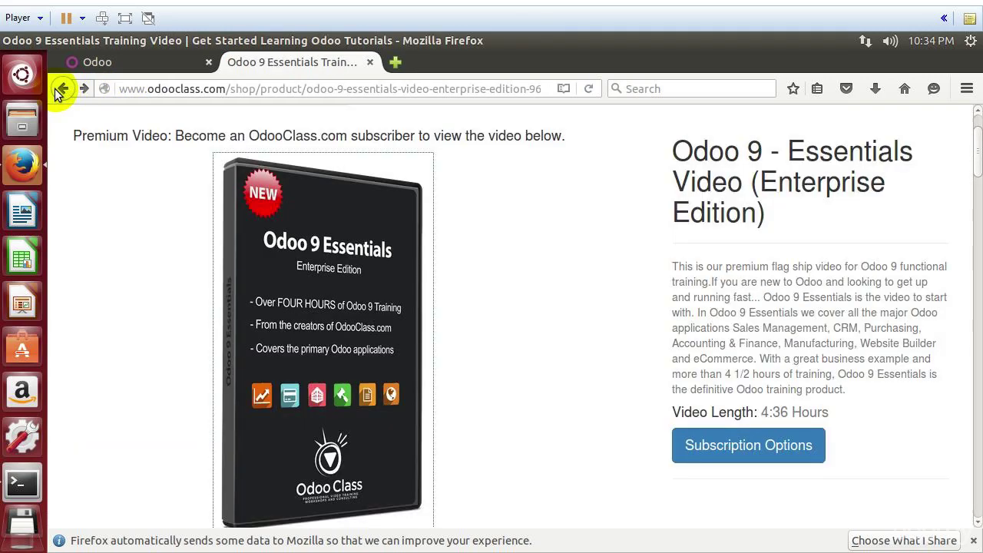
{"action": "scroll", "coordinate": [483, 310], "scroll_direction": "down", "scroll_amount": 4}
{"action": "scroll", "coordinate": [487, 309], "scroll_direction": "up", "scroll_amount": 3}
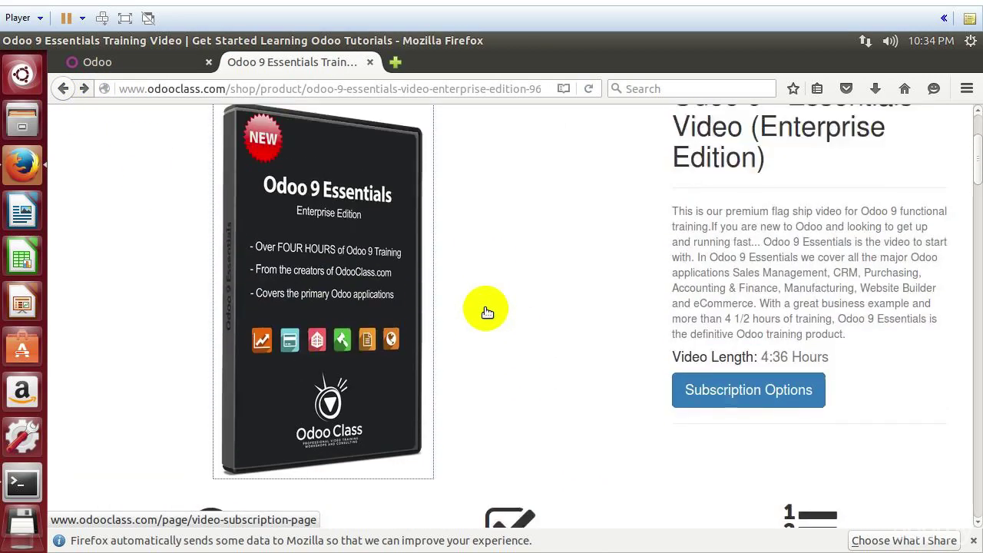
{"action": "scroll", "coordinate": [487, 312], "scroll_direction": "up", "scroll_amount": 2}
{"action": "left_click", "coordinate": [97, 61]}
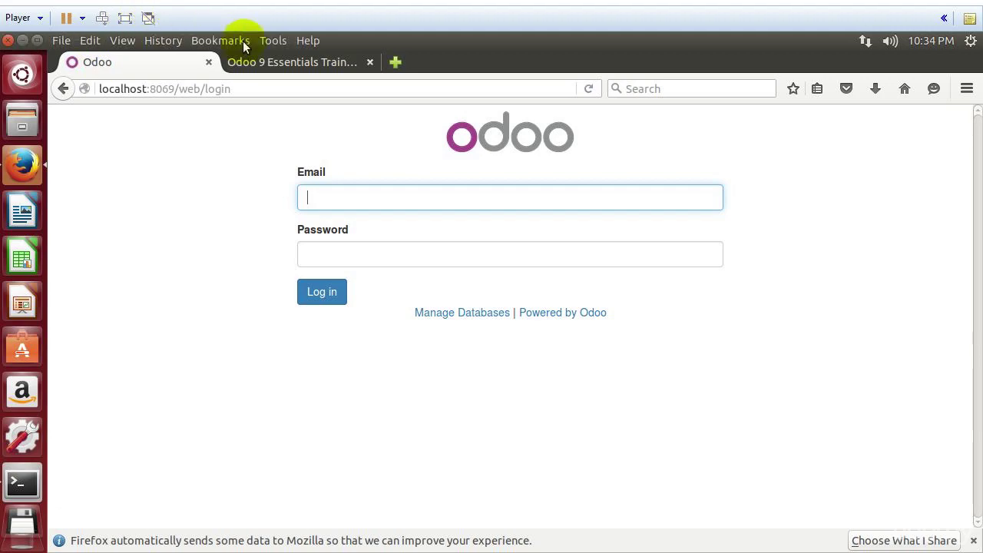
Step: Return to the OdooClass tab and select its web address for replacement
{"action": "left_click", "coordinate": [270, 61]}
{"action": "left_click", "coordinate": [269, 87]}
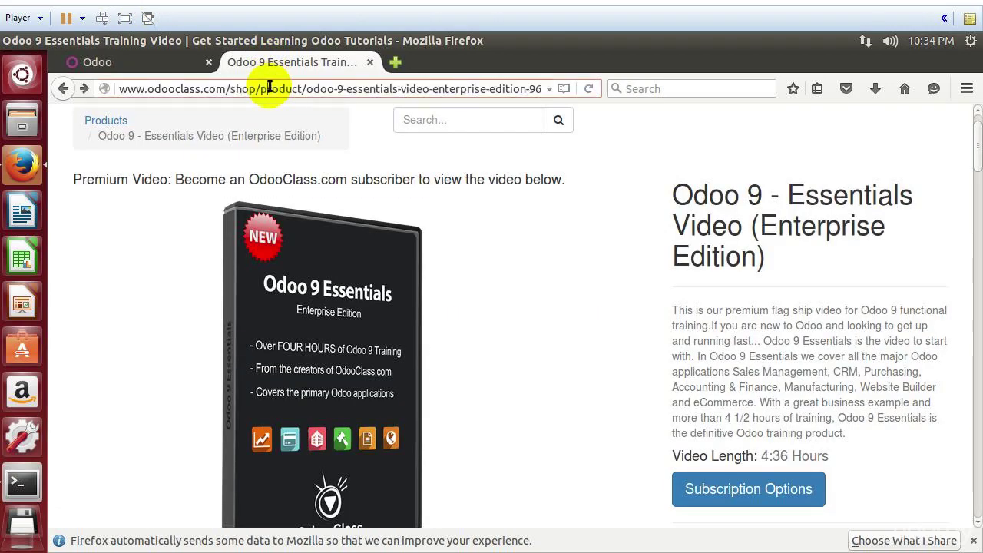
{"action": "key", "text": "ctrl+s"}
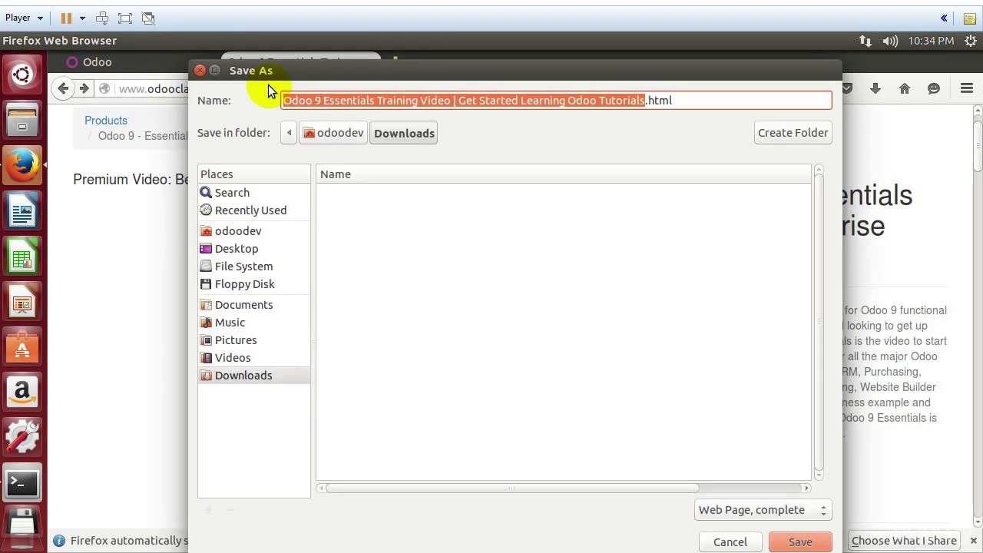
{"action": "left_click", "coordinate": [199, 70]}
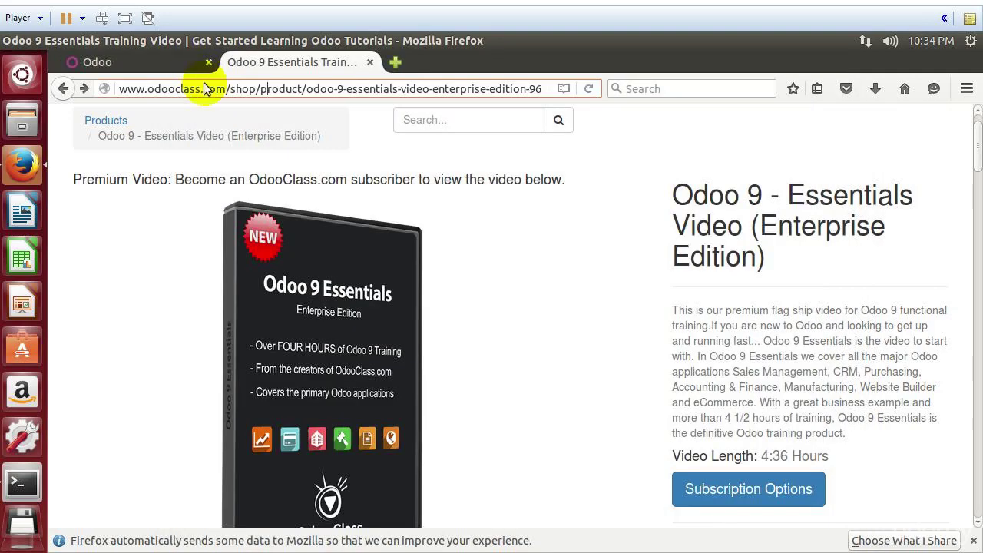
{"action": "left_click", "coordinate": [207, 92]}
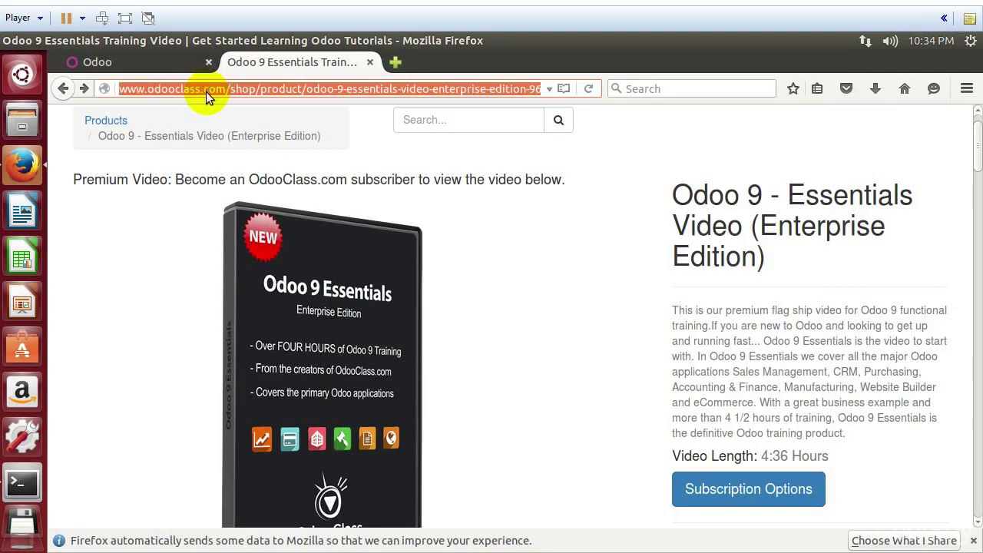
Step: Load dietfacts.com and open the Oscar Mayer Deli Fresh Turkey Breast nutrition page
{"action": "type", "text": "dietfacts.com"}
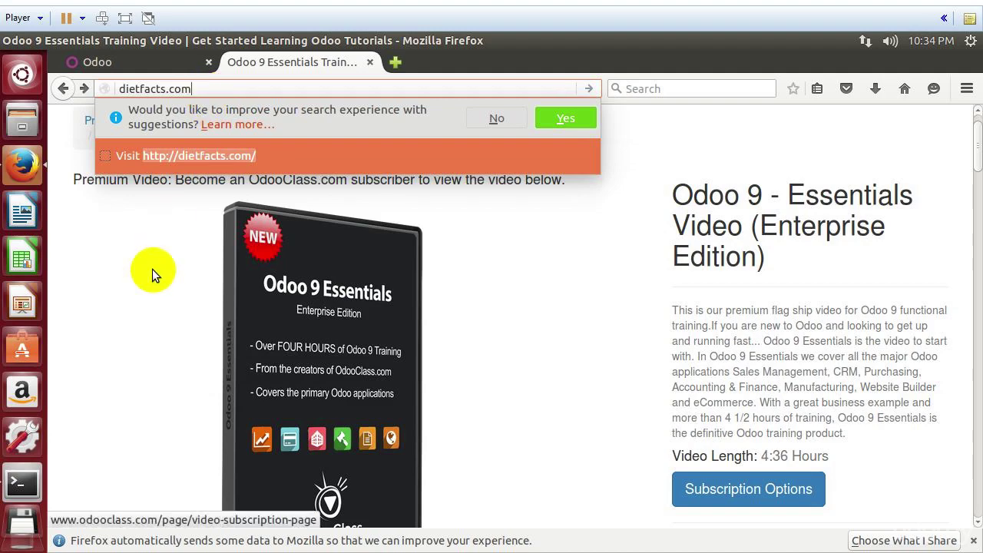
{"action": "left_click", "coordinate": [206, 89]}
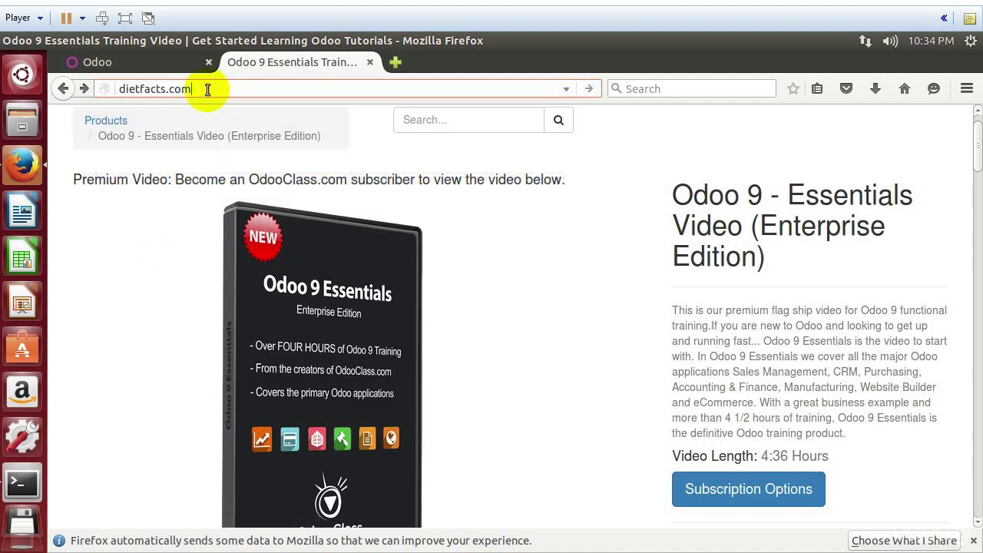
{"action": "key", "text": "Return"}
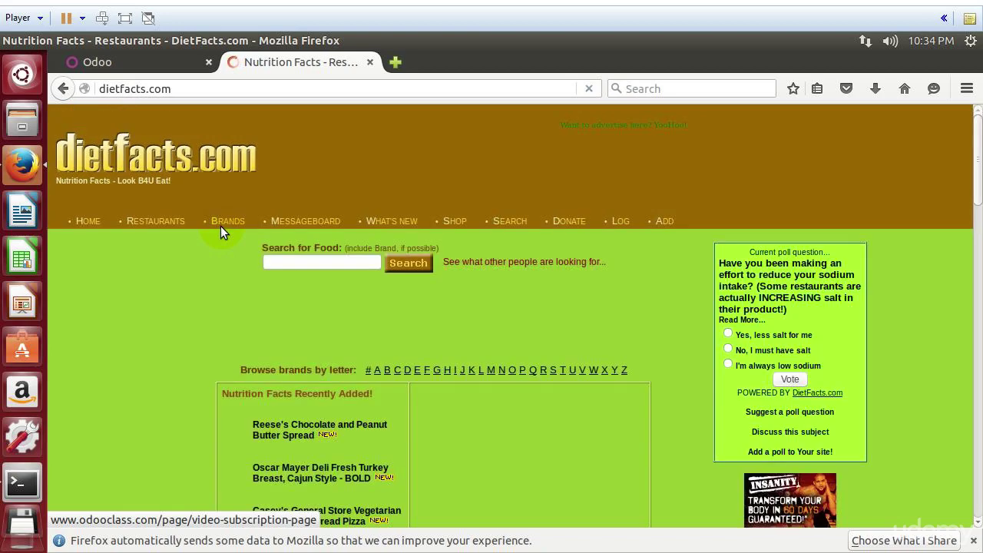
{"action": "scroll", "coordinate": [220, 226], "scroll_direction": "down", "scroll_amount": 3}
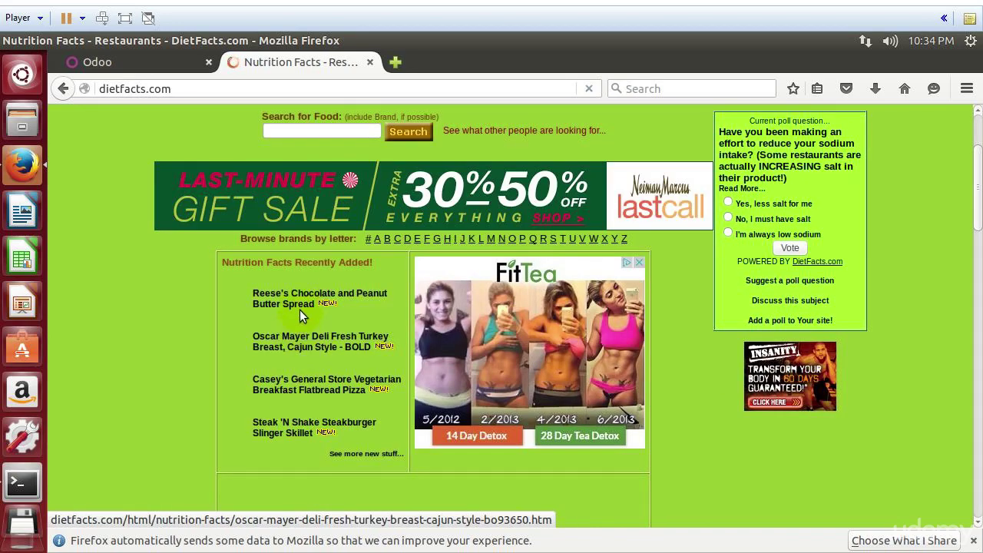
{"action": "left_click", "coordinate": [286, 340]}
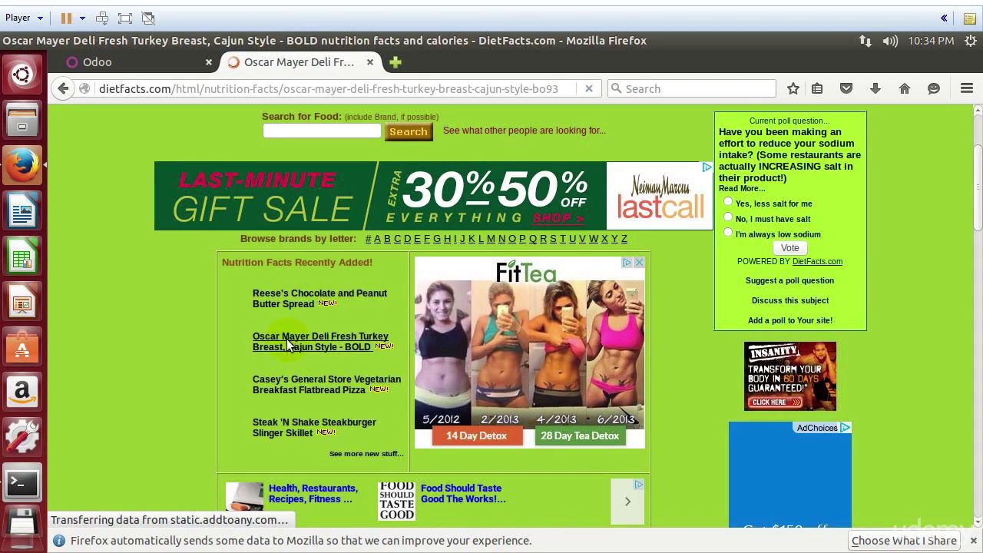
Step: Highlight the turkey breast heading and the '98% Fat Free' line on the page
{"action": "scroll", "coordinate": [288, 344], "scroll_direction": "down", "scroll_amount": 2}
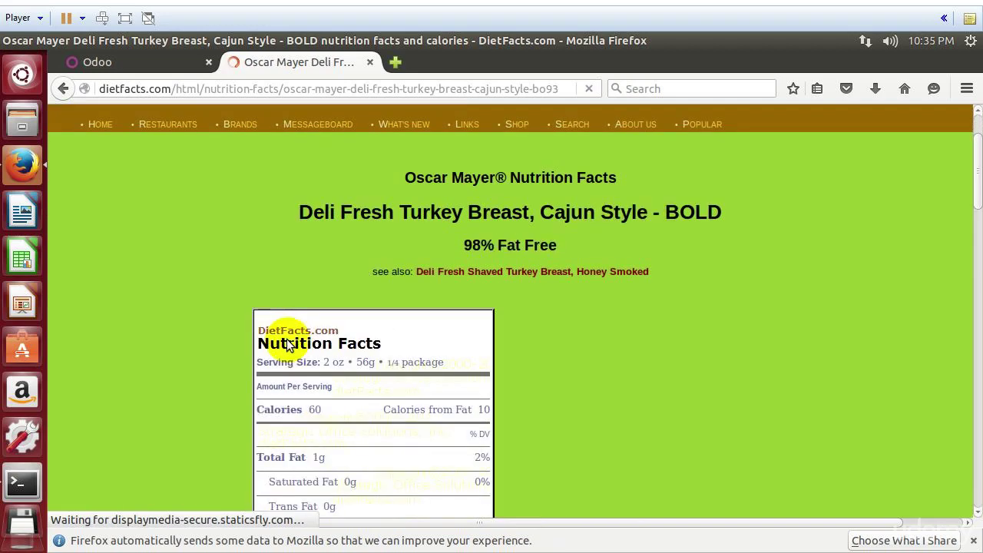
{"action": "scroll", "coordinate": [286, 343], "scroll_direction": "down", "scroll_amount": 1}
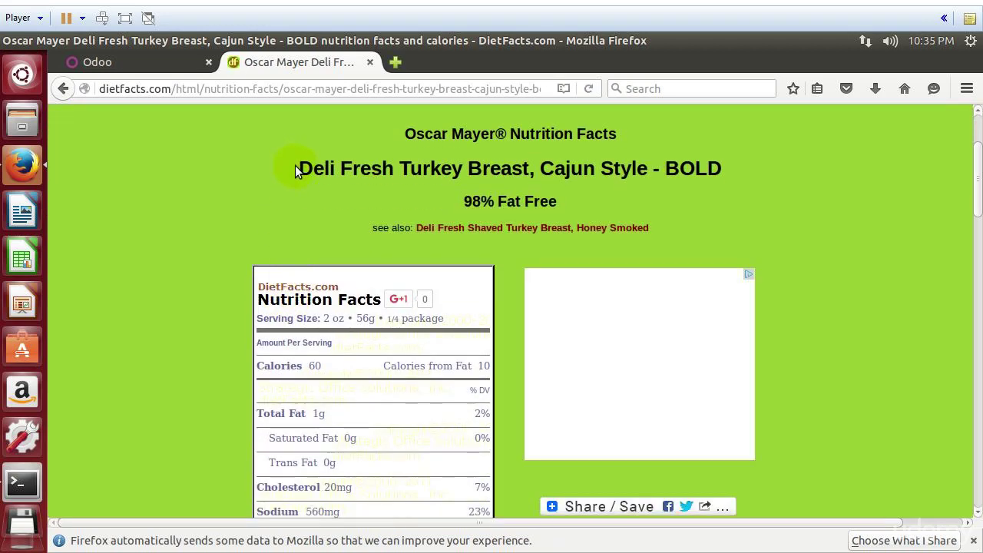
{"action": "left_click_drag", "start_coordinate": [297, 168], "coordinate": [712, 168]}
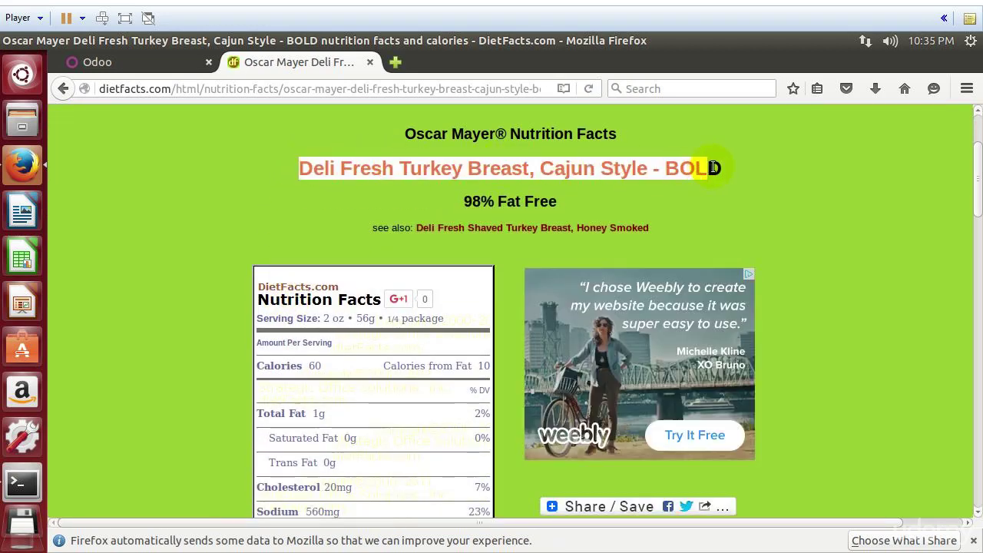
{"action": "left_click", "coordinate": [713, 167]}
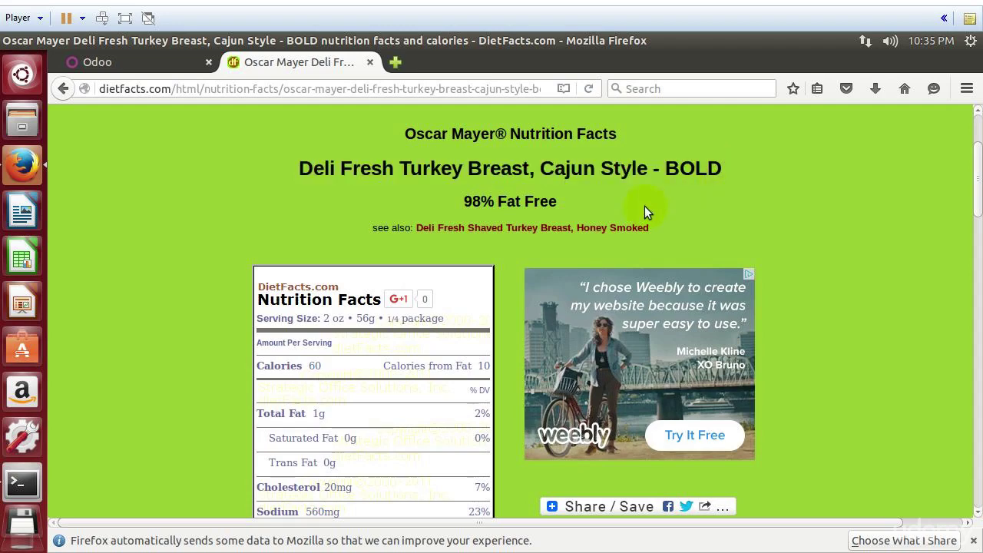
{"action": "left_click_drag", "start_coordinate": [463, 201], "coordinate": [538, 202]}
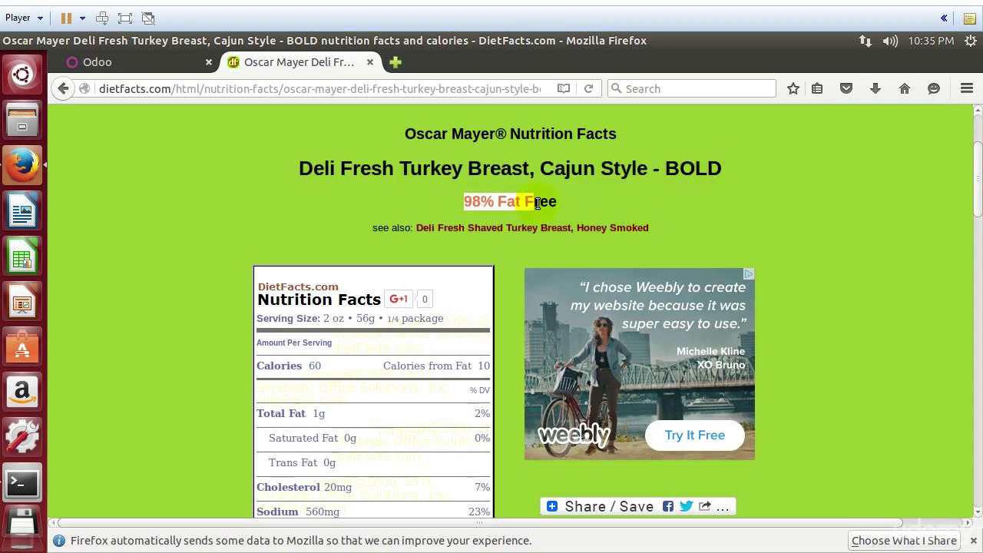
{"action": "scroll", "coordinate": [485, 226], "scroll_direction": "down", "scroll_amount": 3}
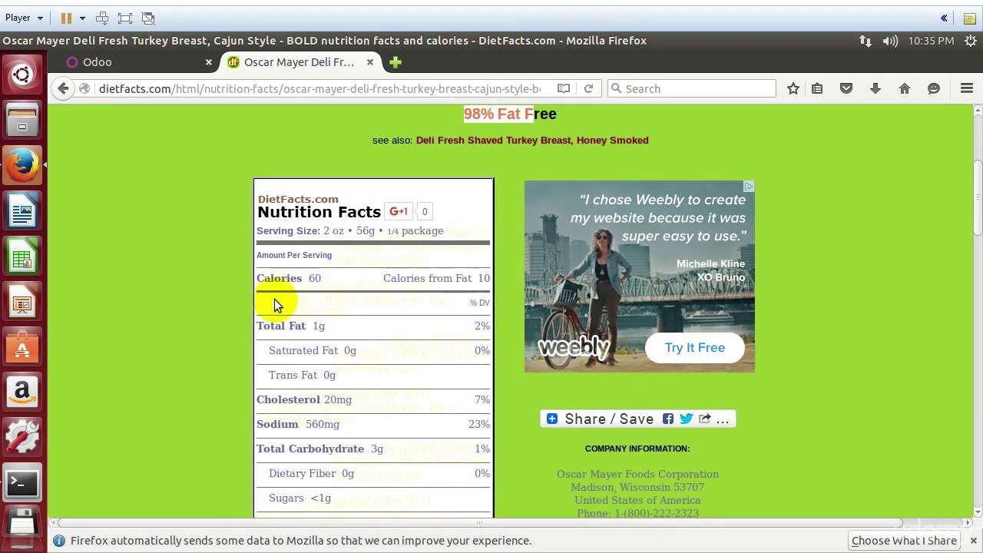
{"action": "double_click", "coordinate": [315, 278]}
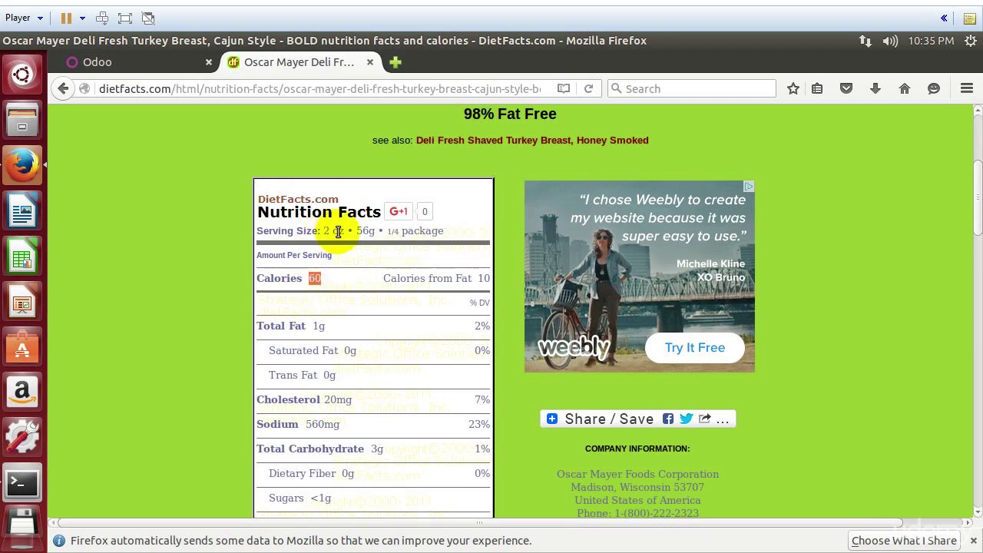
{"action": "scroll", "coordinate": [352, 338], "scroll_direction": "down", "scroll_amount": 1}
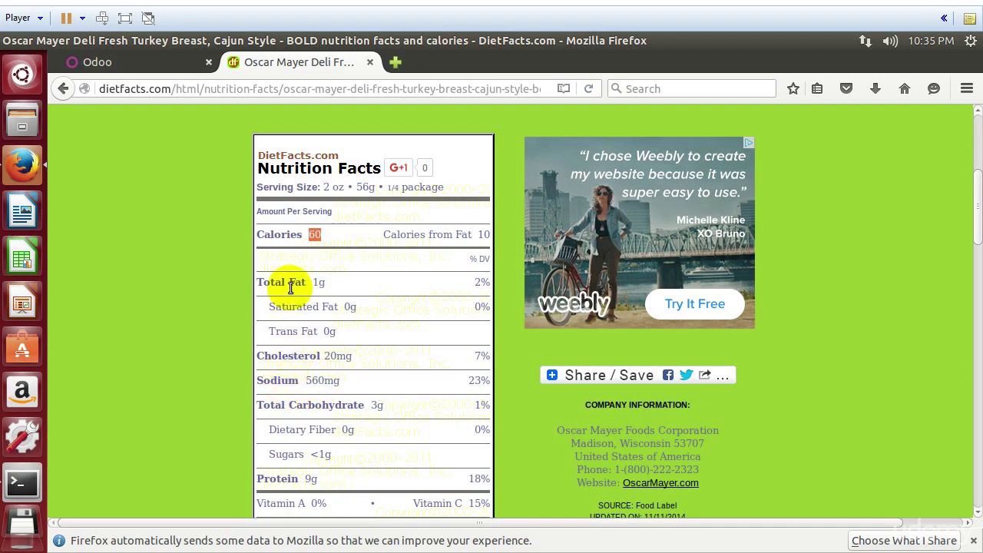
{"action": "scroll", "coordinate": [307, 476], "scroll_direction": "down", "scroll_amount": 1}
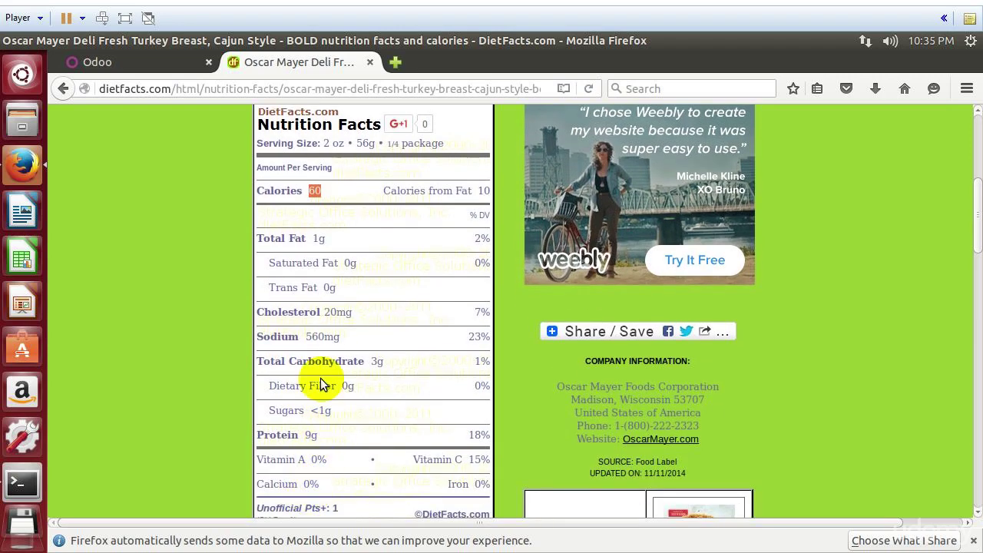
{"action": "scroll", "coordinate": [320, 378], "scroll_direction": "up", "scroll_amount": 2}
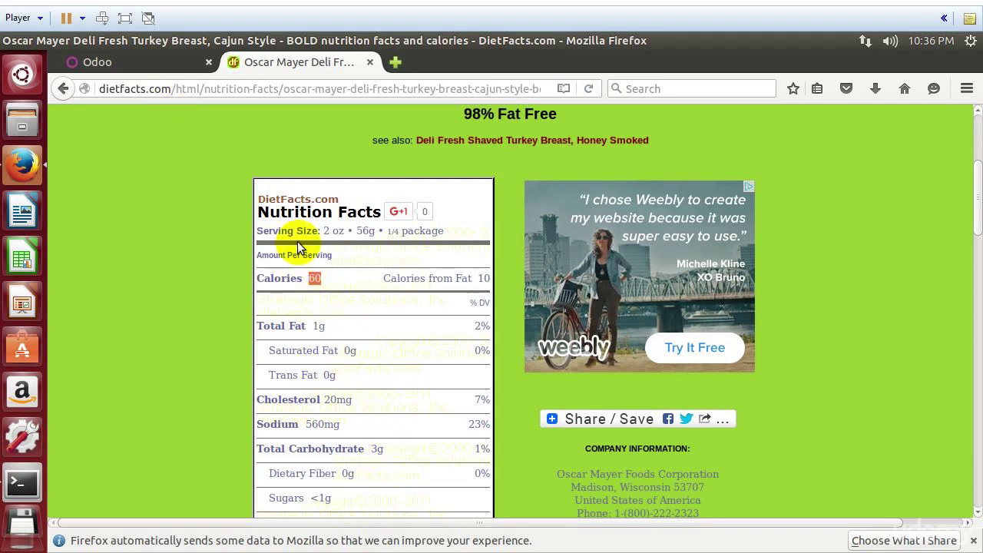
Step: Create the database 'dietfacts' with an admin password and no demo data
{"action": "left_click", "coordinate": [157, 63]}
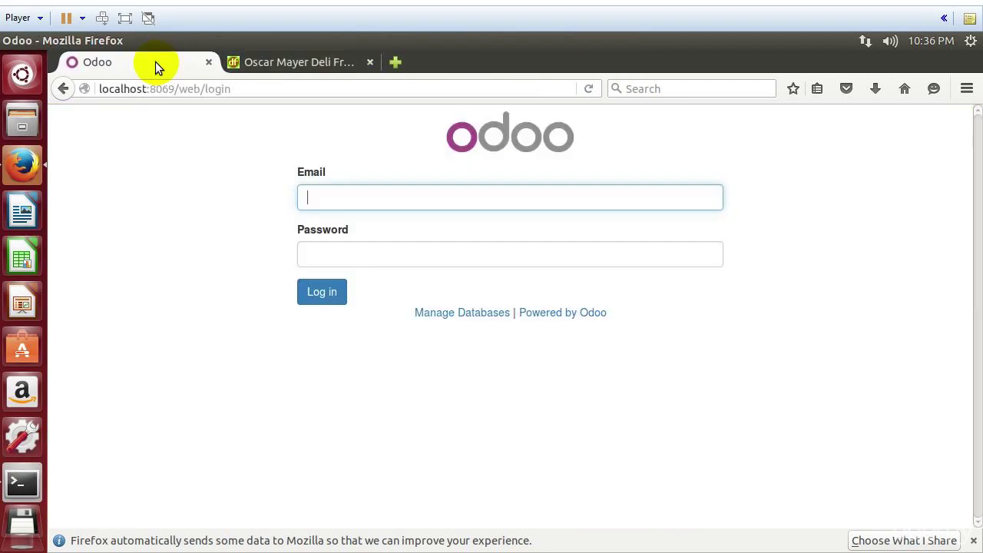
{"action": "left_click", "coordinate": [456, 314]}
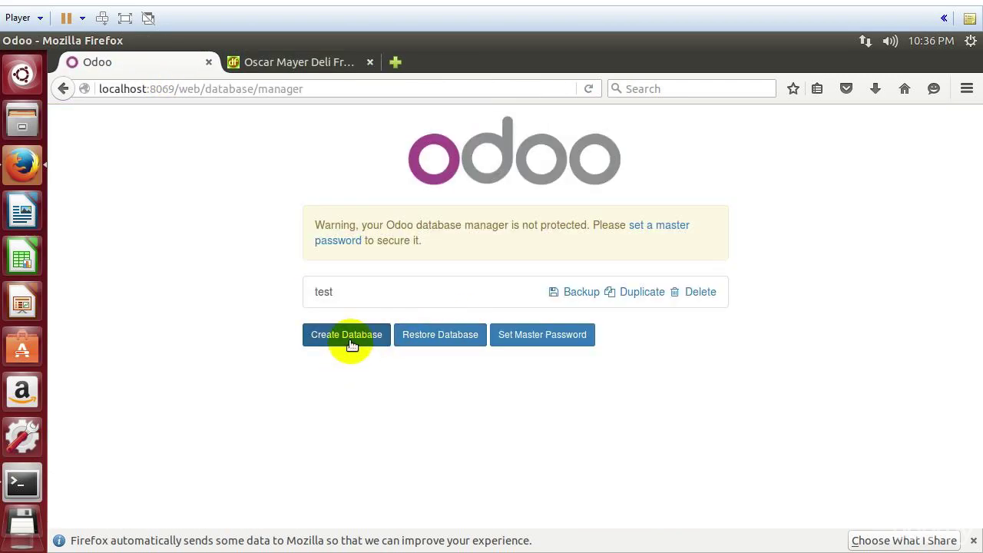
{"action": "left_click", "coordinate": [349, 340]}
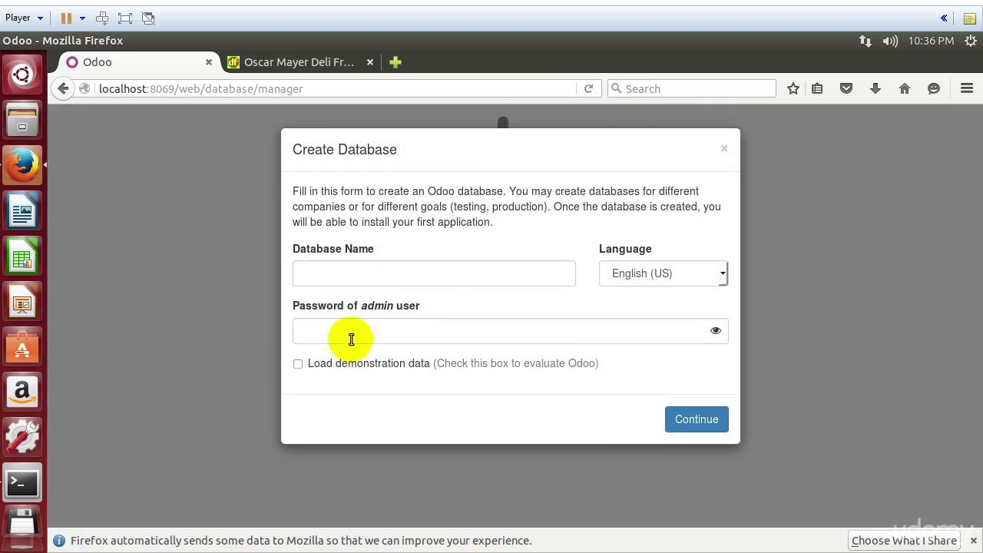
{"action": "left_click", "coordinate": [367, 279]}
{"action": "type", "text": "dieet"}
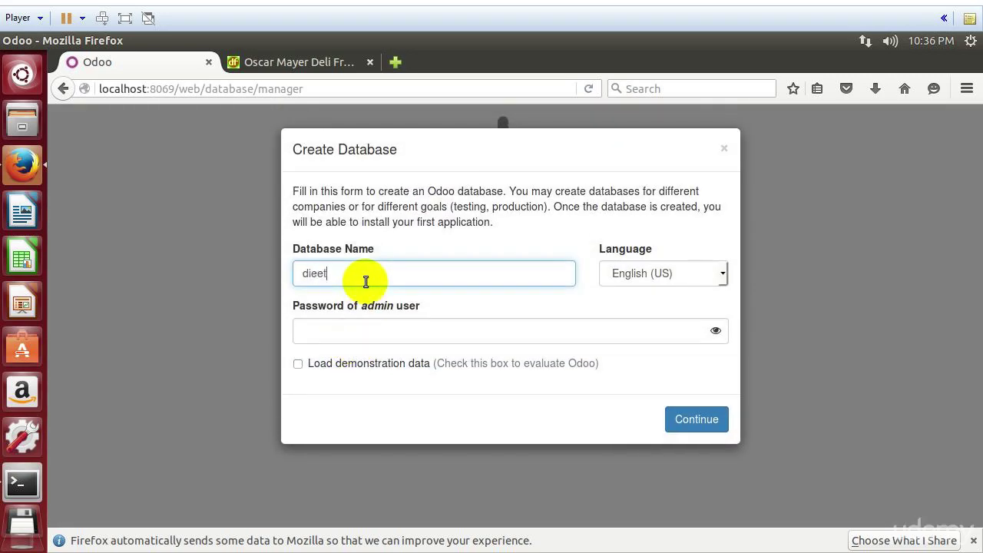
{"action": "key", "text": "BackSpace"}
{"action": "key", "text": "BackSpace"}
{"action": "type", "text": "tfacts"}
{"action": "left_click", "coordinate": [375, 327]}
{"action": "type", "text": "adm"}
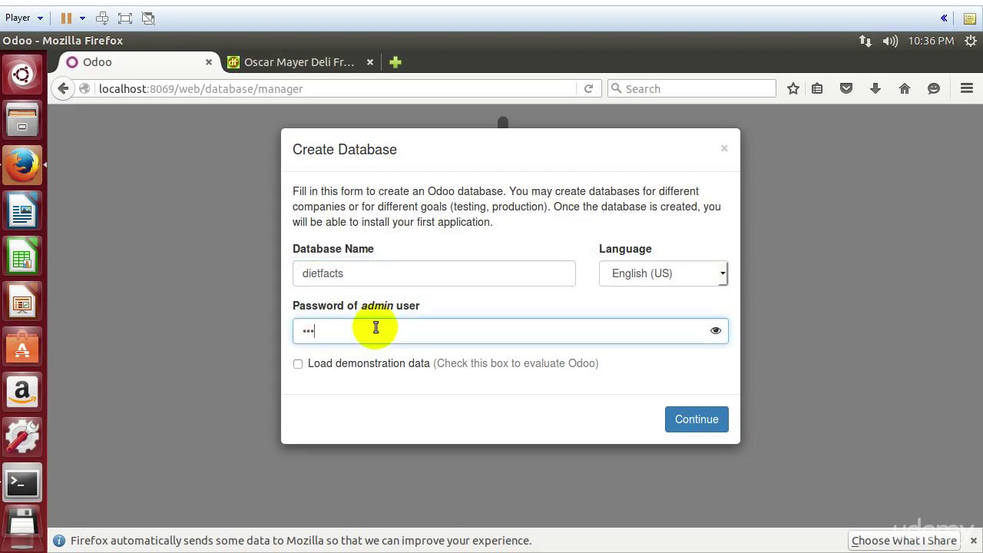
{"action": "type", "text": "i"}
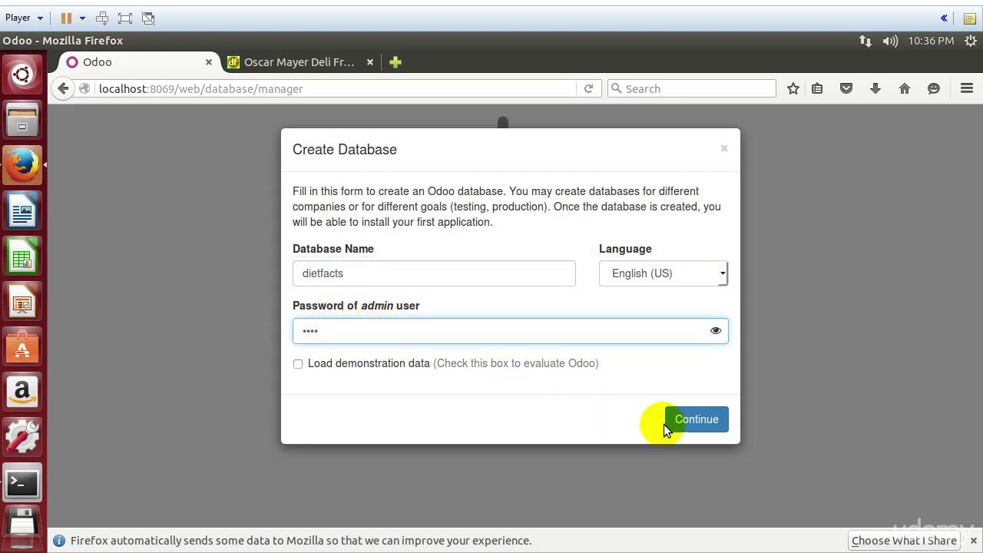
{"action": "left_click", "coordinate": [700, 429]}
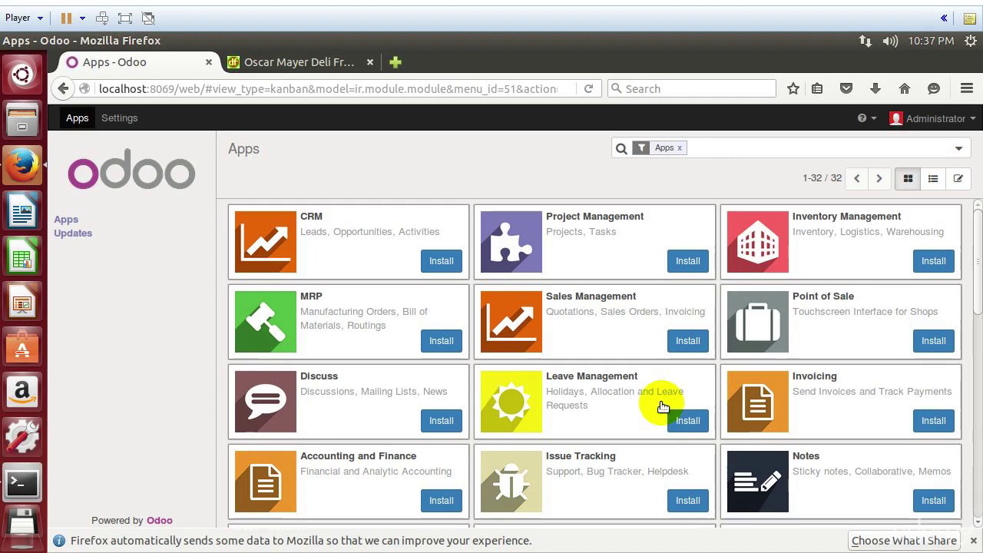
Step: Install the Sales Management app from the Apps list
{"action": "left_click", "coordinate": [687, 342]}
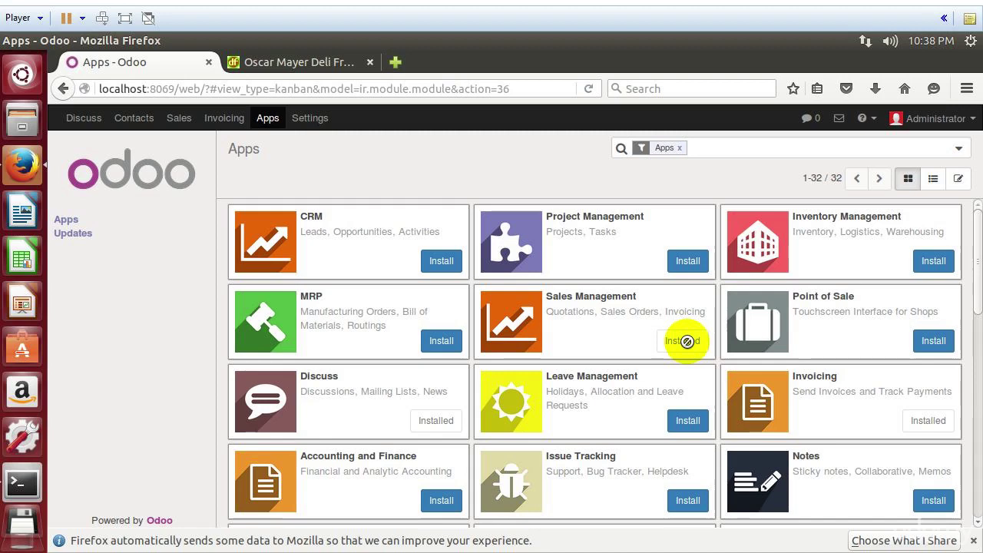
Step: Check the empty Sales Orders, Products and Customers lists in the Sales app
{"action": "left_click", "coordinate": [175, 119]}
{"action": "left_click", "coordinate": [101, 300]}
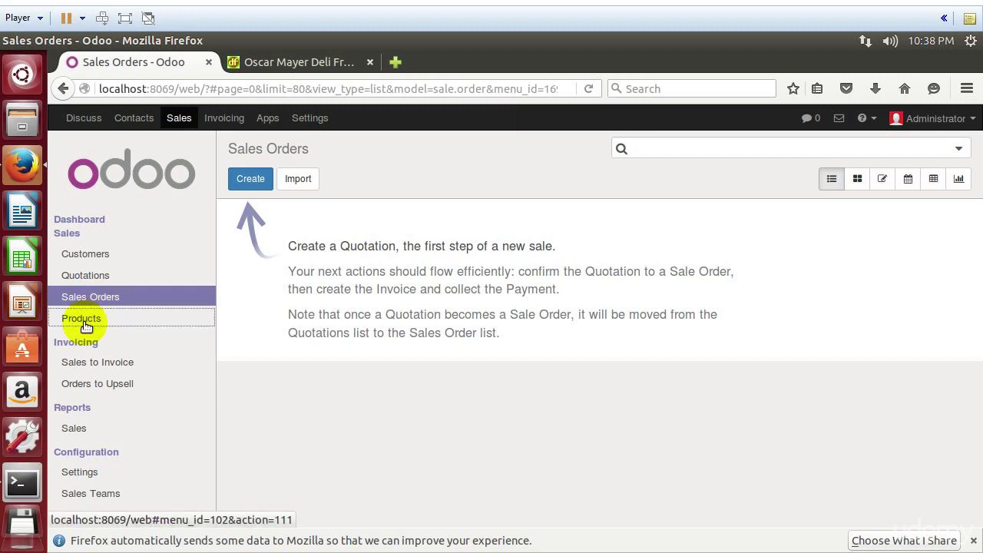
{"action": "left_click", "coordinate": [83, 322]}
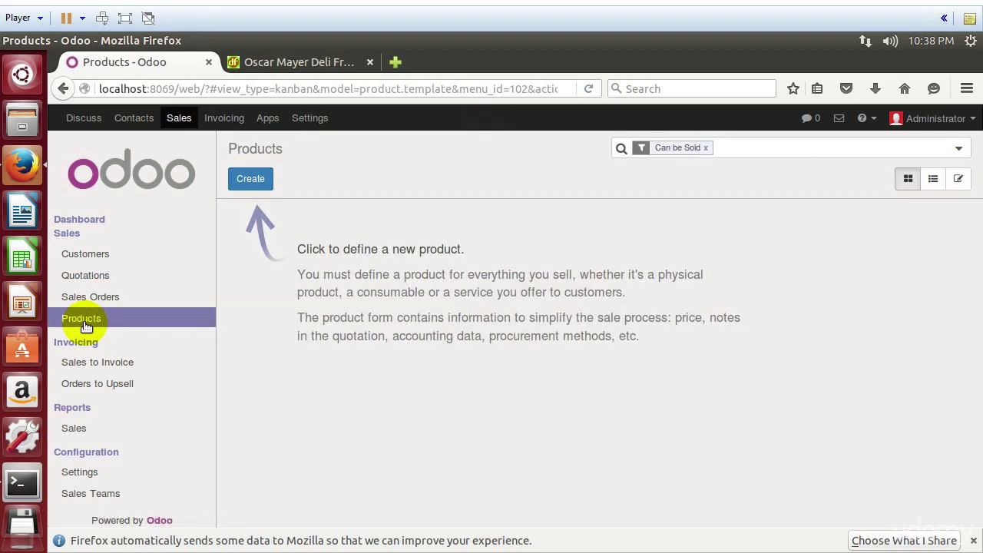
{"action": "left_click", "coordinate": [81, 261]}
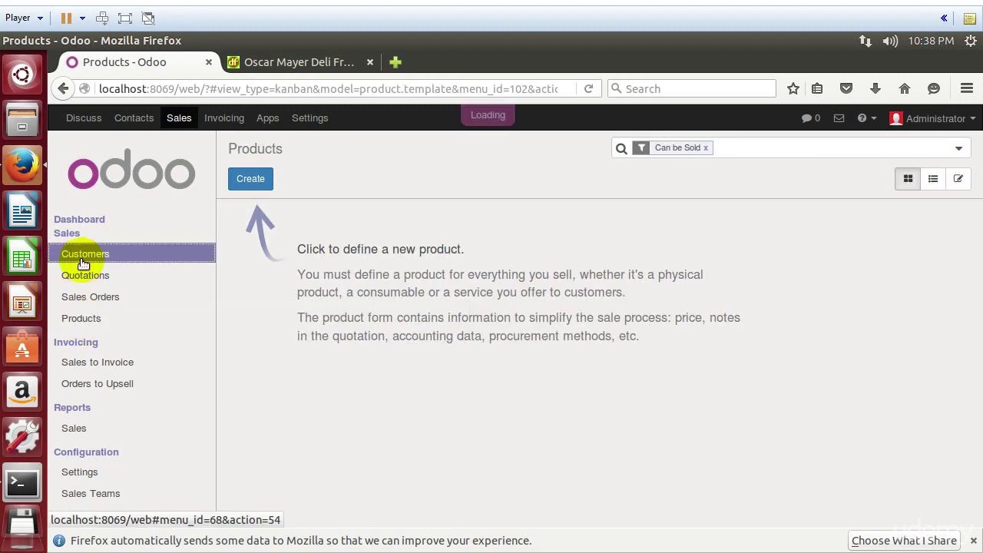
{"action": "left_click", "coordinate": [84, 320]}
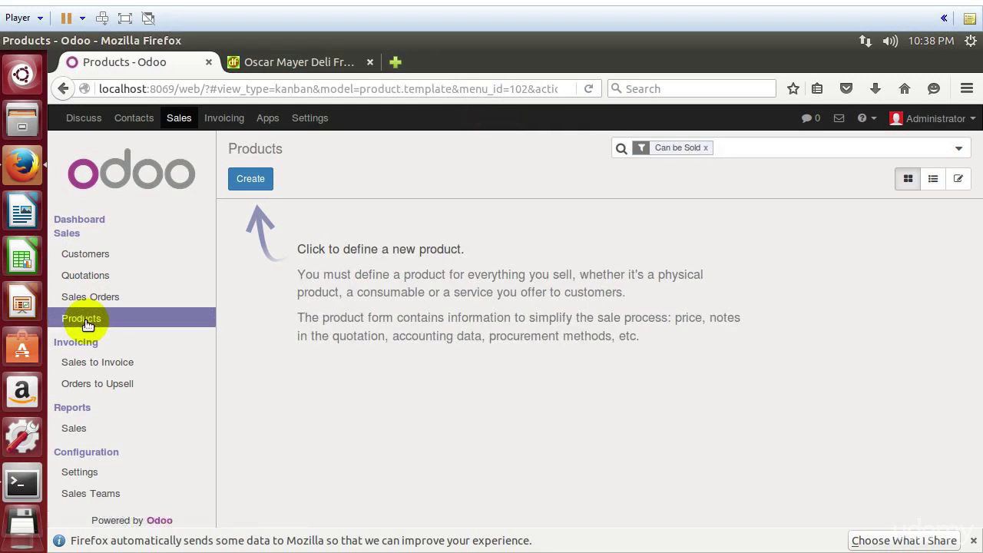